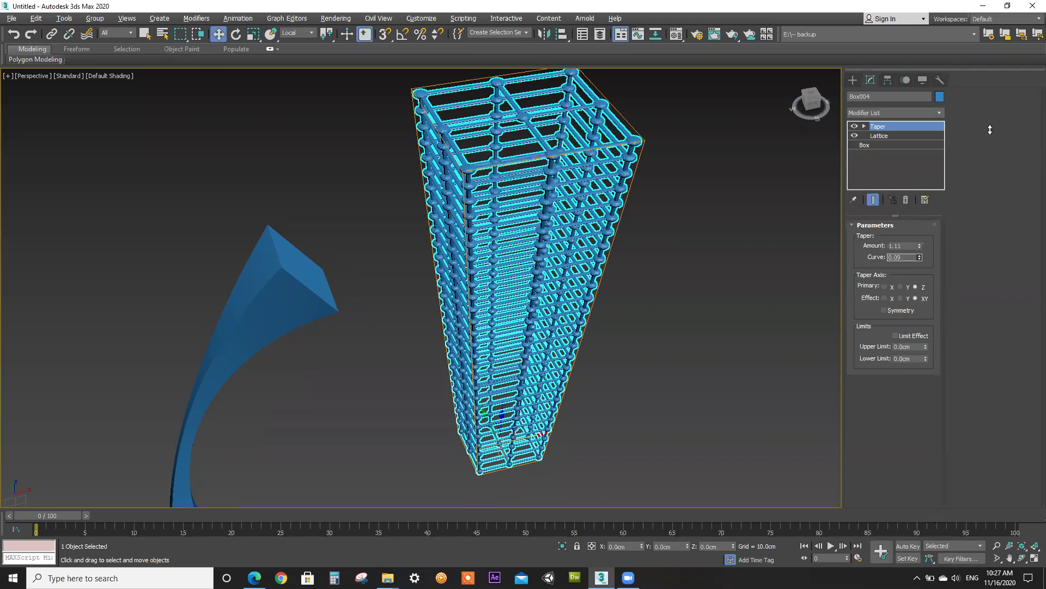
# Set the lattice tower's Taper amount to -0.52 and curve to 3.96, and check its shape with edged faces
pyautogui.moveTo(920, 246); pyautogui.dragTo(916, 333)
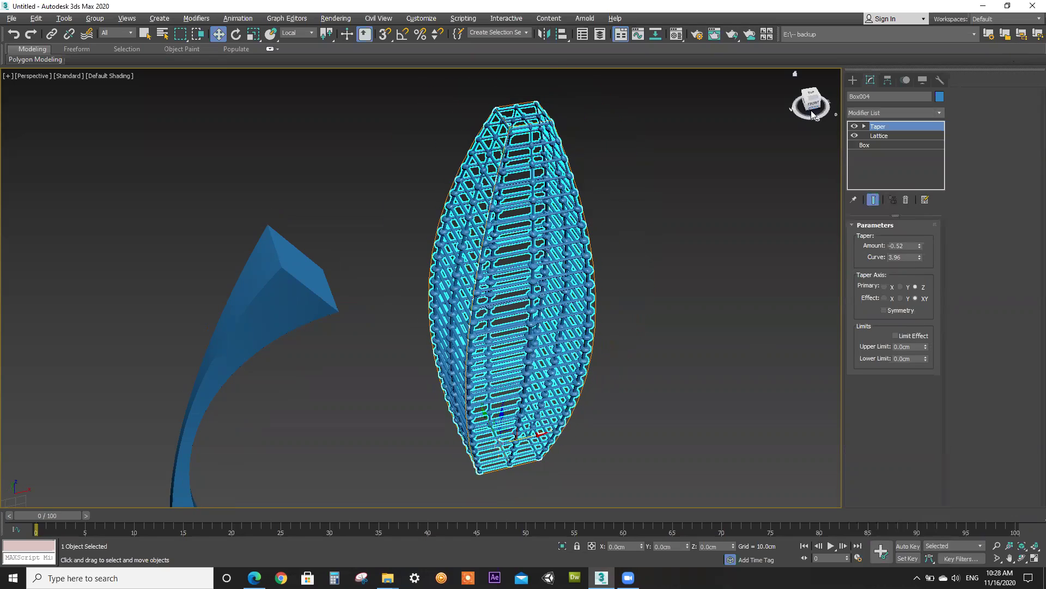
pyautogui.click(813, 109)
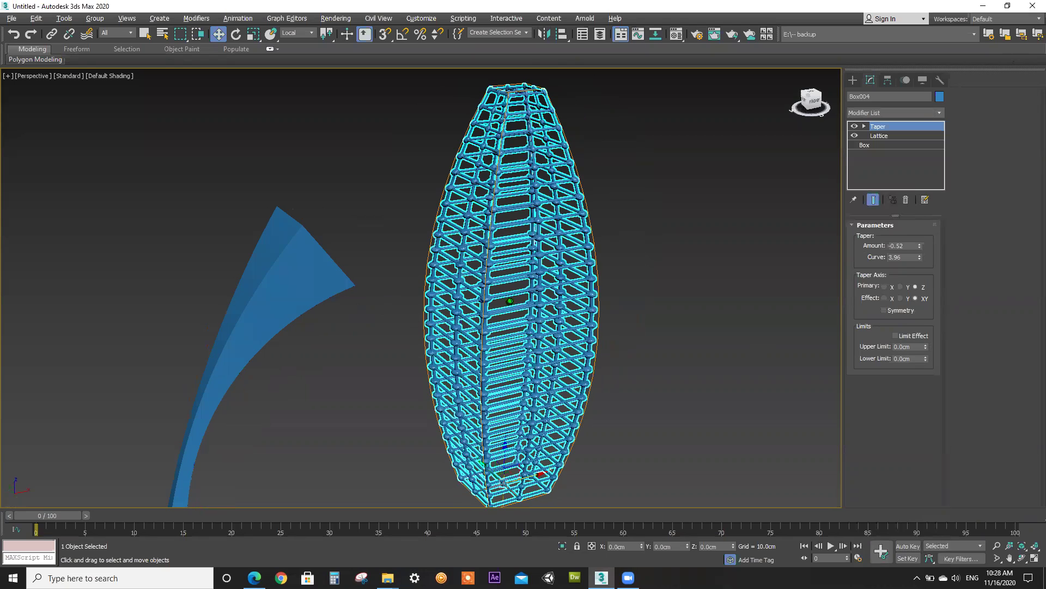
pyautogui.press('F4')
pyautogui.click(713, 230)
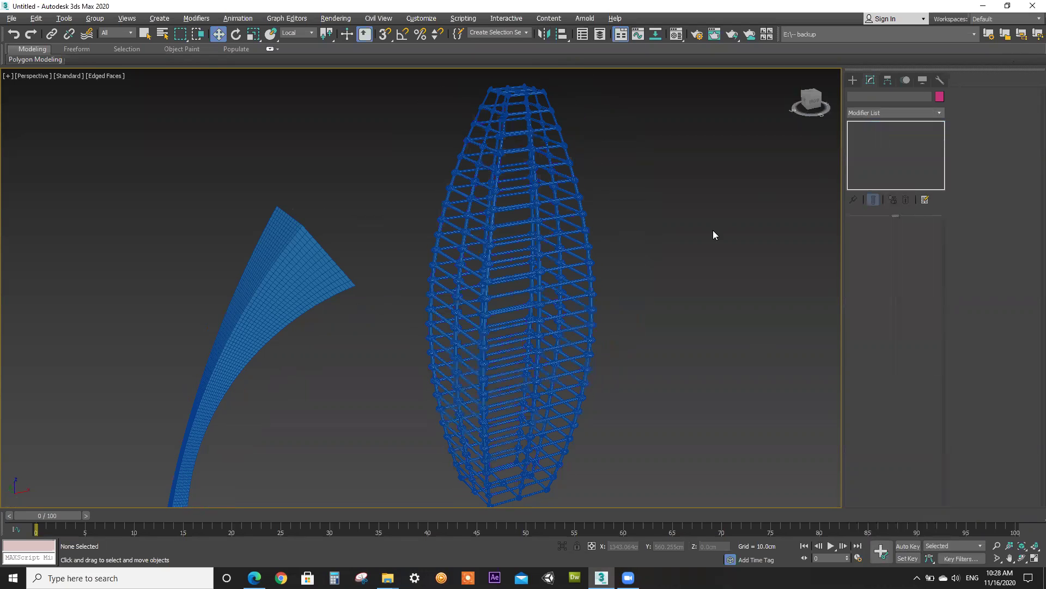
pyautogui.press('F4')
pyautogui.click(571, 250)
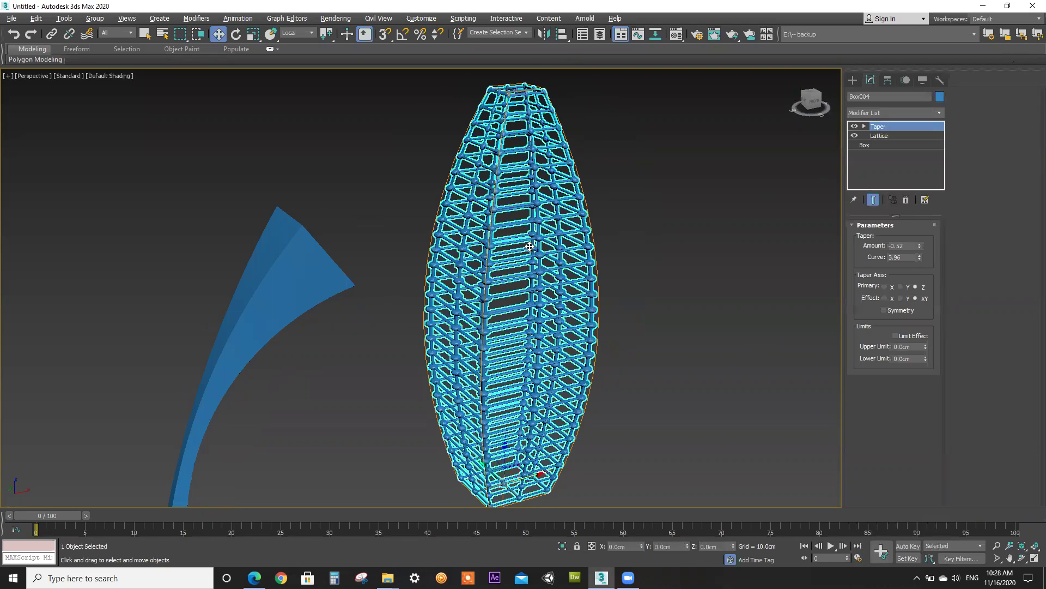
# Set the lattice tower's Taper amount to about -0.29 and view it alongside the other columns
pyautogui.moveTo(919, 246)
pyautogui.mouseDown()
pyautogui.moveTo(911, 292)
pyautogui.moveTo(873, 358)
pyautogui.moveTo(872, 405)
pyautogui.moveTo(919, 221)
pyautogui.moveTo(919, 239)
pyautogui.mouseUp()
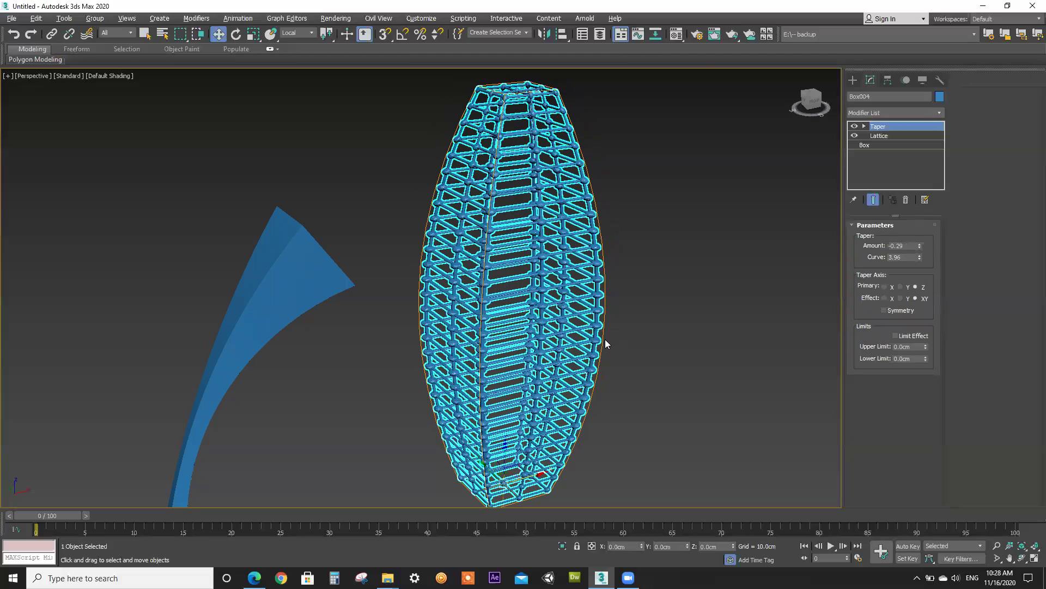
pyautogui.moveTo(678, 243); pyautogui.dragTo(824, 101, button='middle')
pyautogui.moveTo(824, 102)
pyautogui.mouseDown()
pyautogui.moveTo(953, 106)
pyautogui.moveTo(820, 106)
pyautogui.mouseUp()
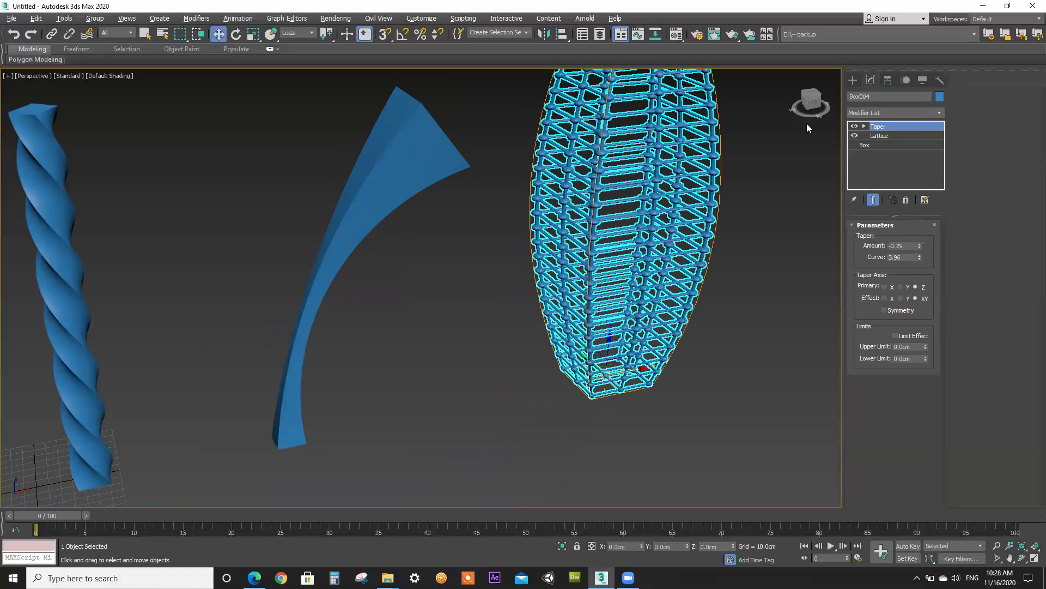
pyautogui.moveTo(812, 99); pyautogui.dragTo(875, 103)
pyautogui.scroll(-5, 626, 254)
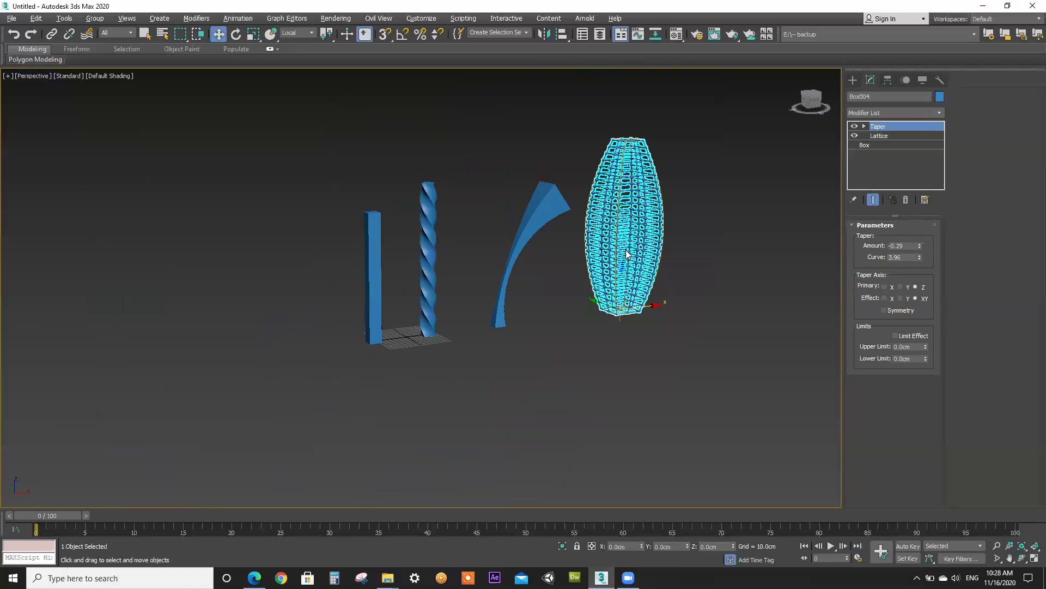
pyautogui.scroll(-3, 627, 254)
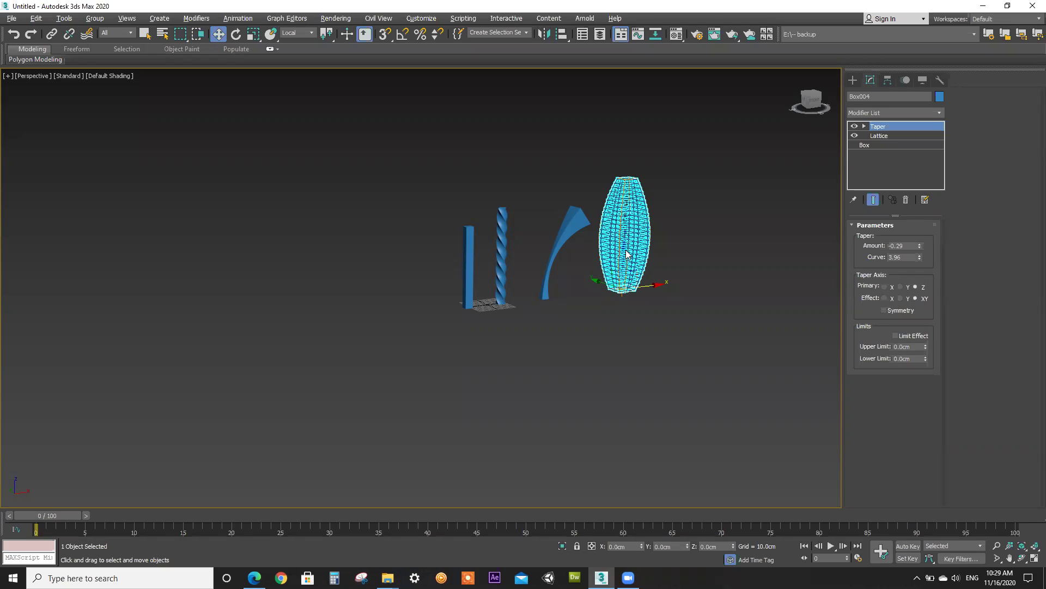
# Delete all objects in the scene and return the perspective view to its home position
pyautogui.hotkey('ctrl', 'a')
pyautogui.press('Delete')
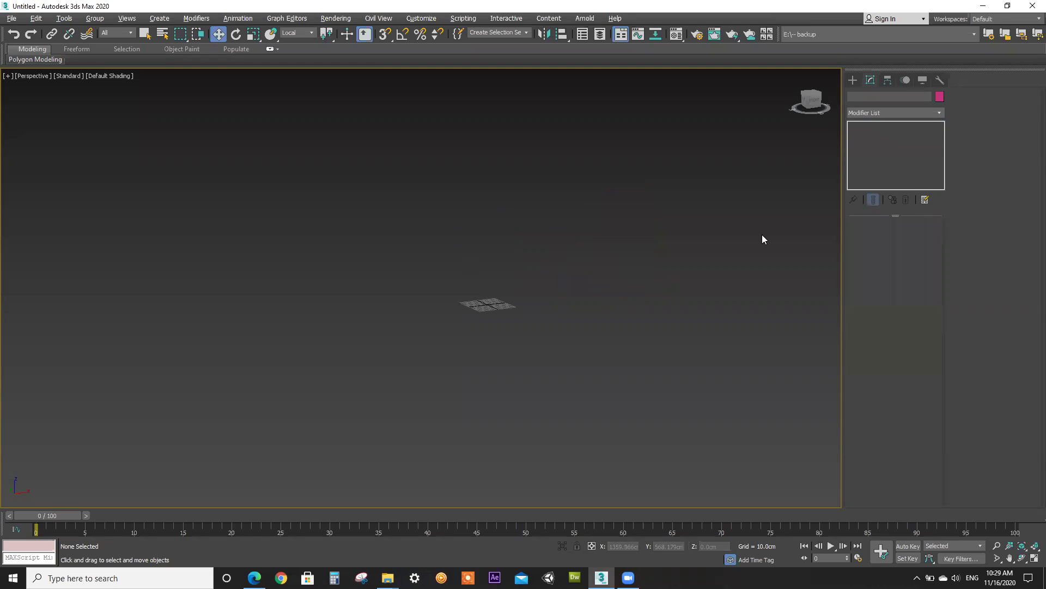
pyautogui.click(795, 73)
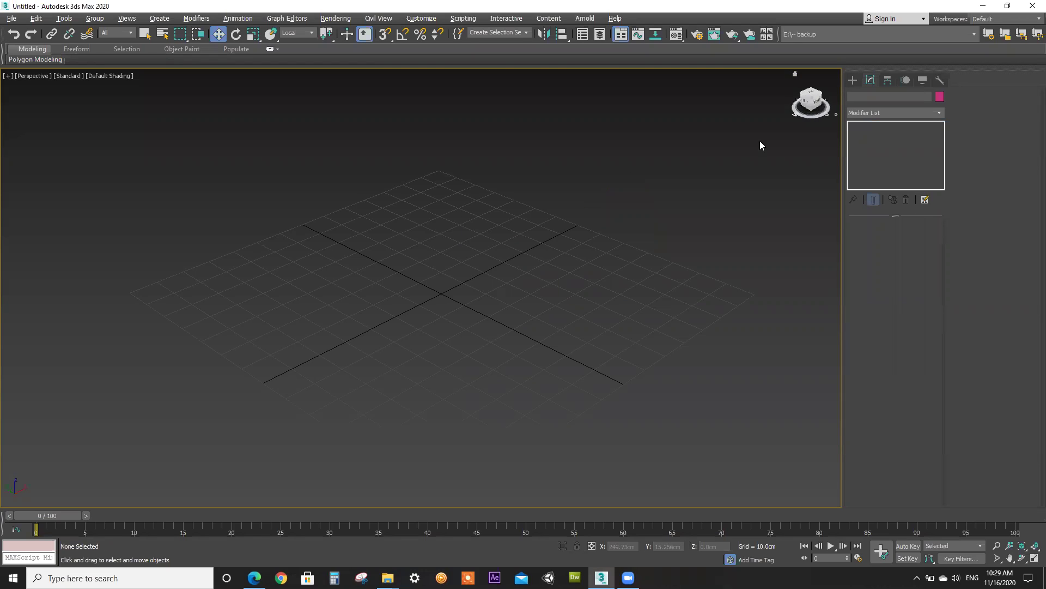
# Create a box about 65 cm long, 86 cm wide and 37 cm high on the grid
pyautogui.click(853, 80)
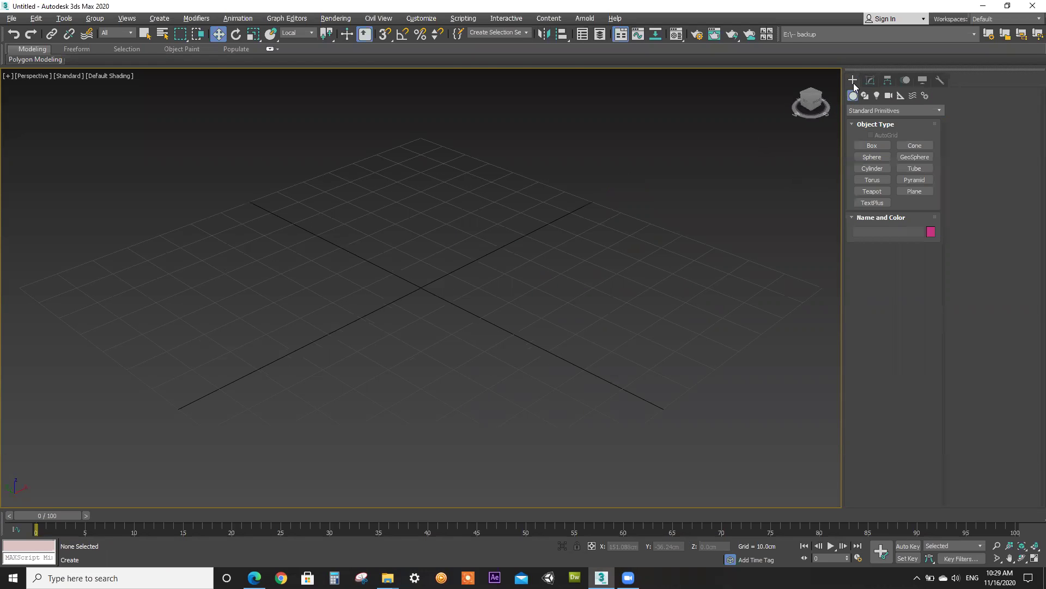
pyautogui.click(872, 145)
pyautogui.moveTo(248, 293); pyautogui.dragTo(273, 295)
pyautogui.click(274, 294)
pyautogui.moveTo(329, 362); pyautogui.dragTo(681, 259)
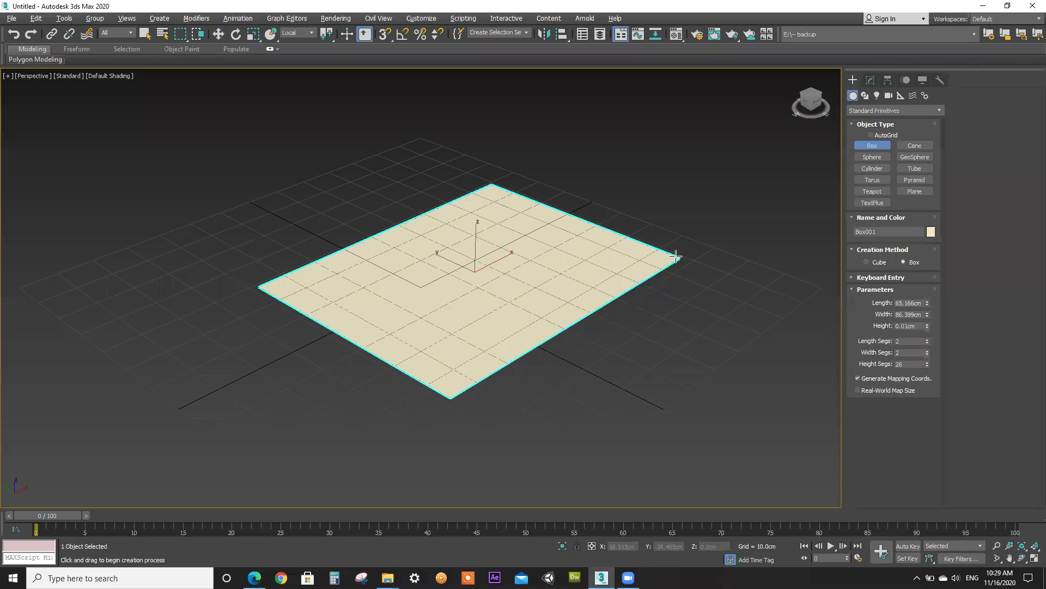
pyautogui.click(569, 107)
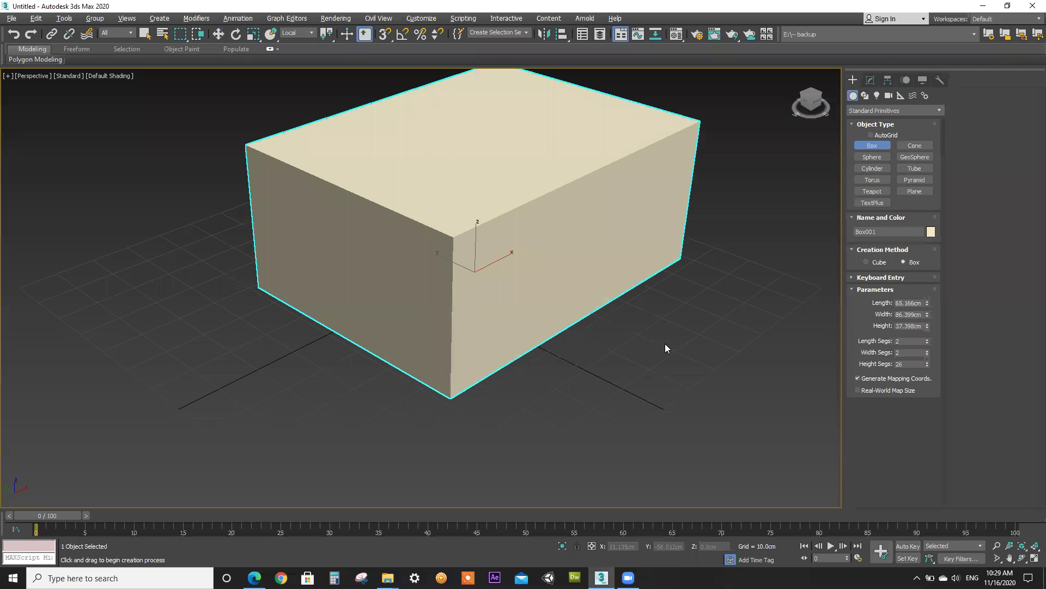
pyautogui.press('w')
pyautogui.press('z')
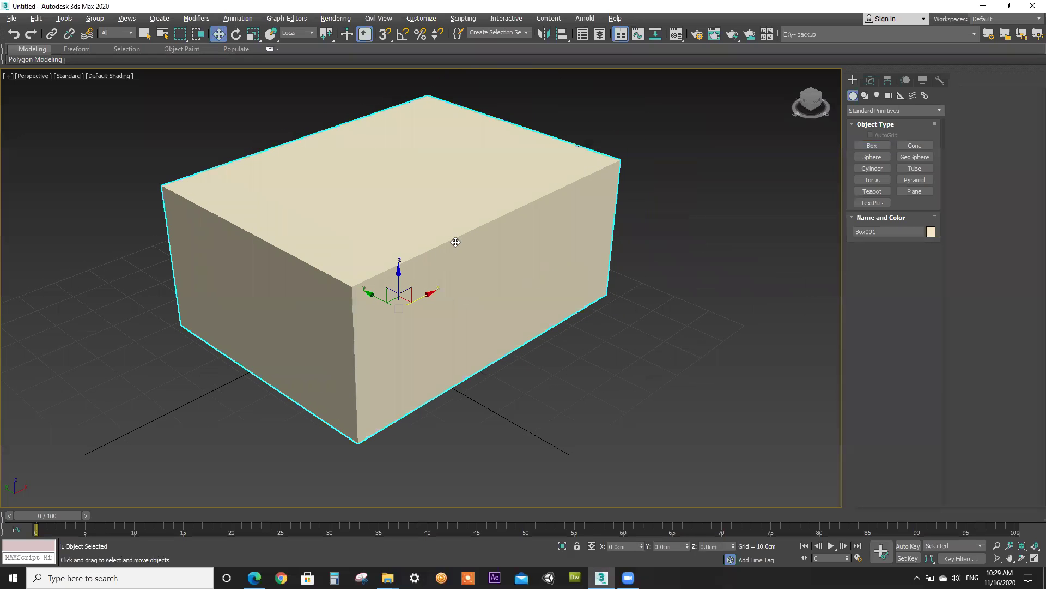
# Display edged faces and reduce the box's height segments to 1
pyautogui.click(871, 80)
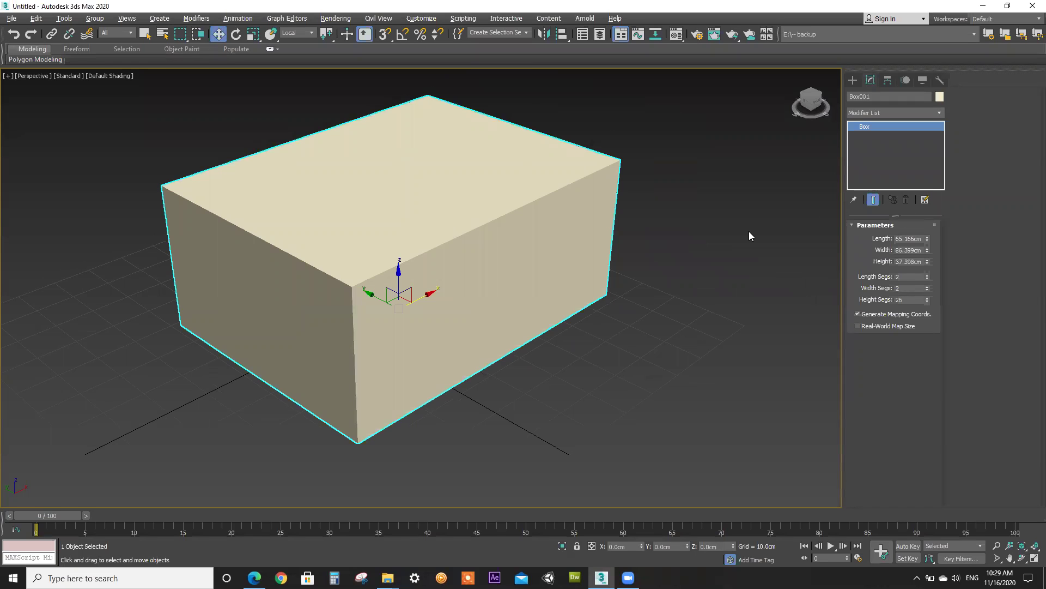
pyautogui.press('F4')
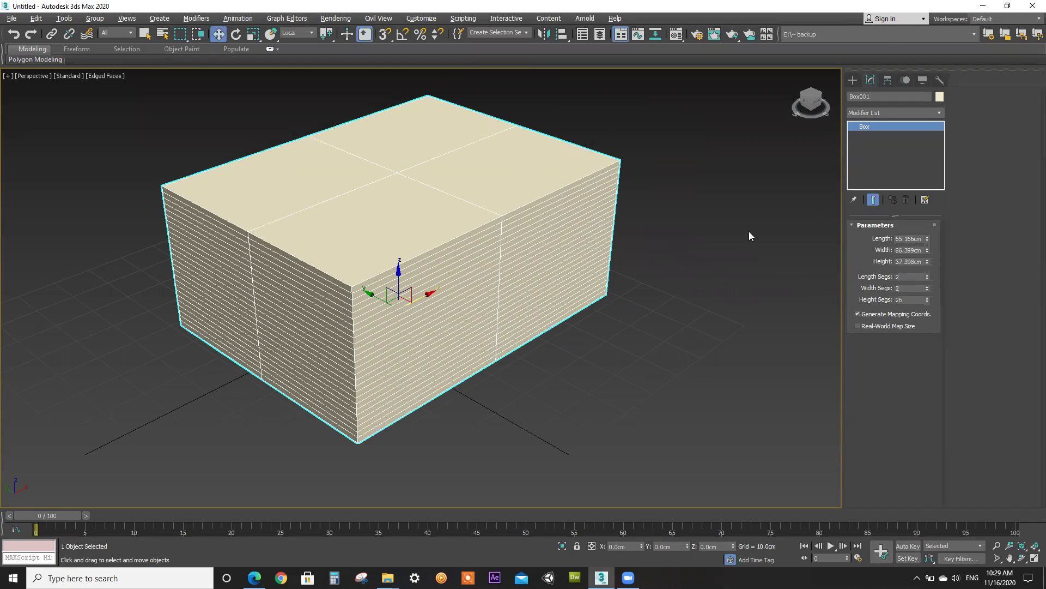
pyautogui.rightClick(928, 298)
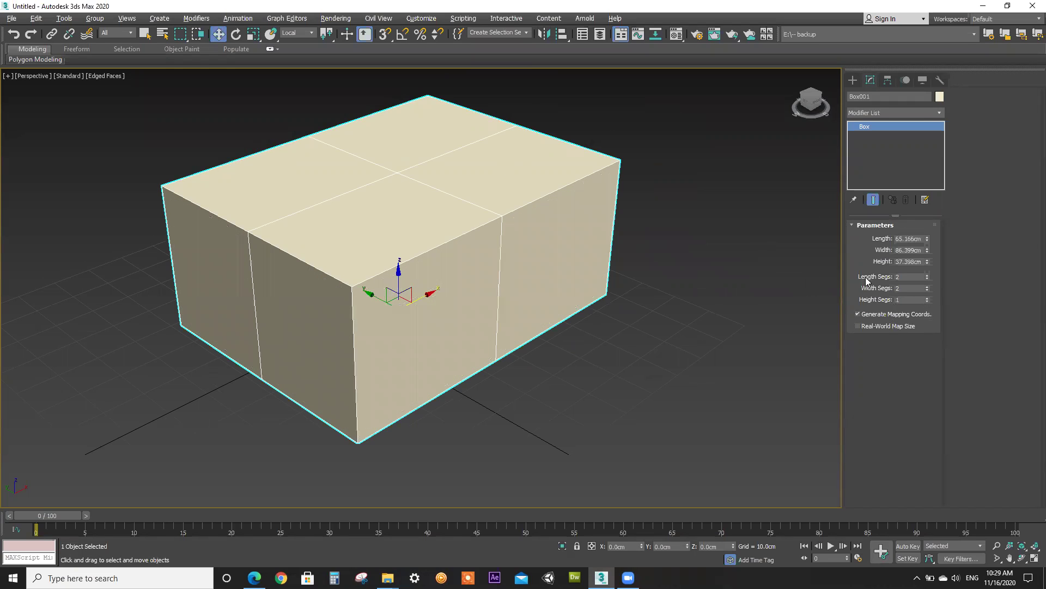
# Convert the box to an Editable Poly
pyautogui.moveTo(566, 307); pyautogui.dragTo(568, 353, button='middle')
pyautogui.rightClick(599, 225)
pyautogui.moveTo(538, 339)
pyautogui.click(637, 346)
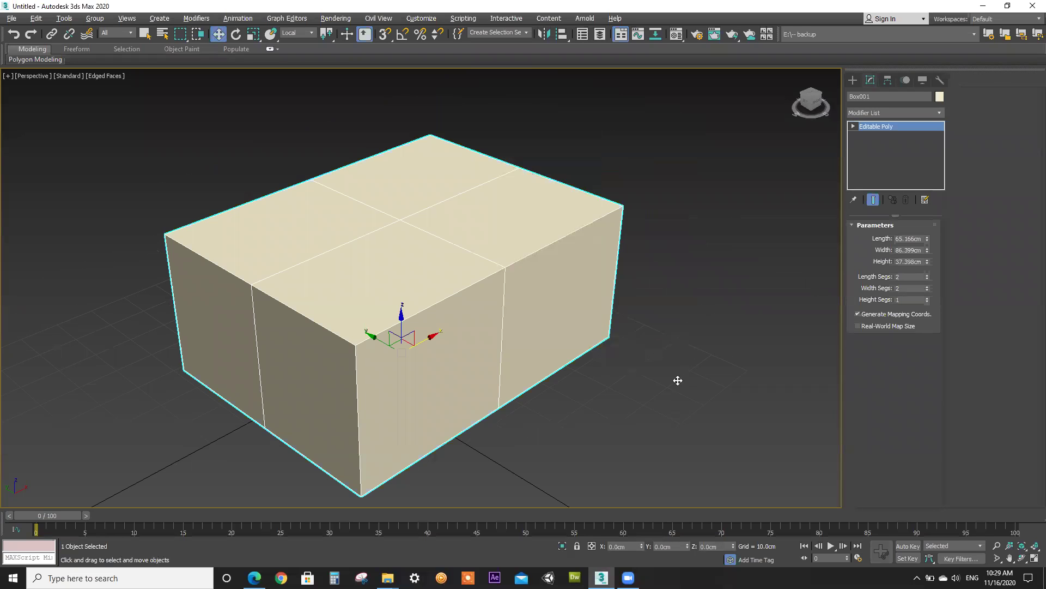
# Select one top polygon of the box, then switch to edge level and select the inner edge running from the top's centre to its long side
pyautogui.click(905, 238)
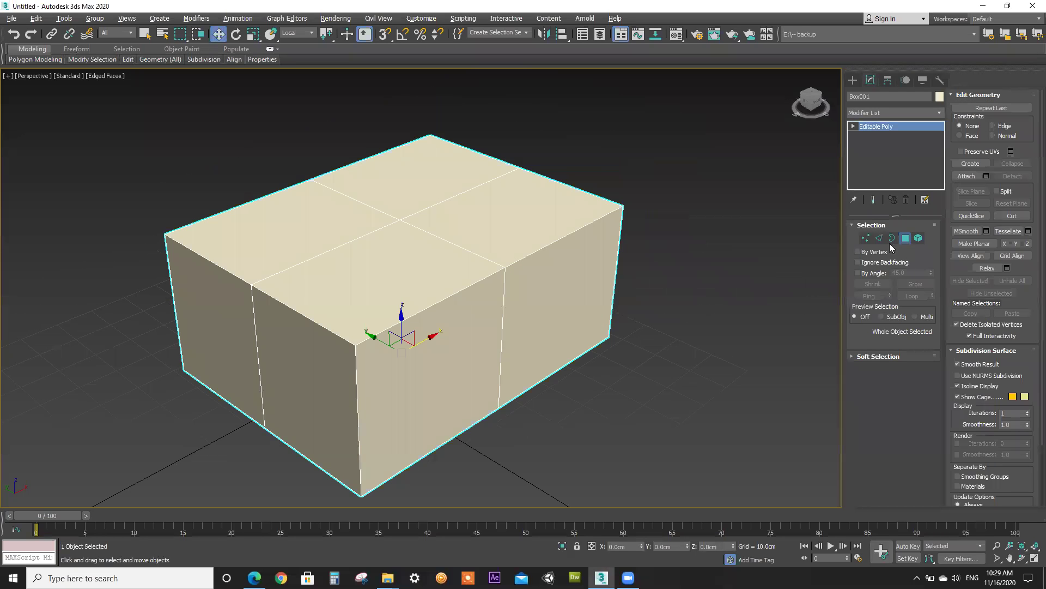
pyautogui.click(489, 221)
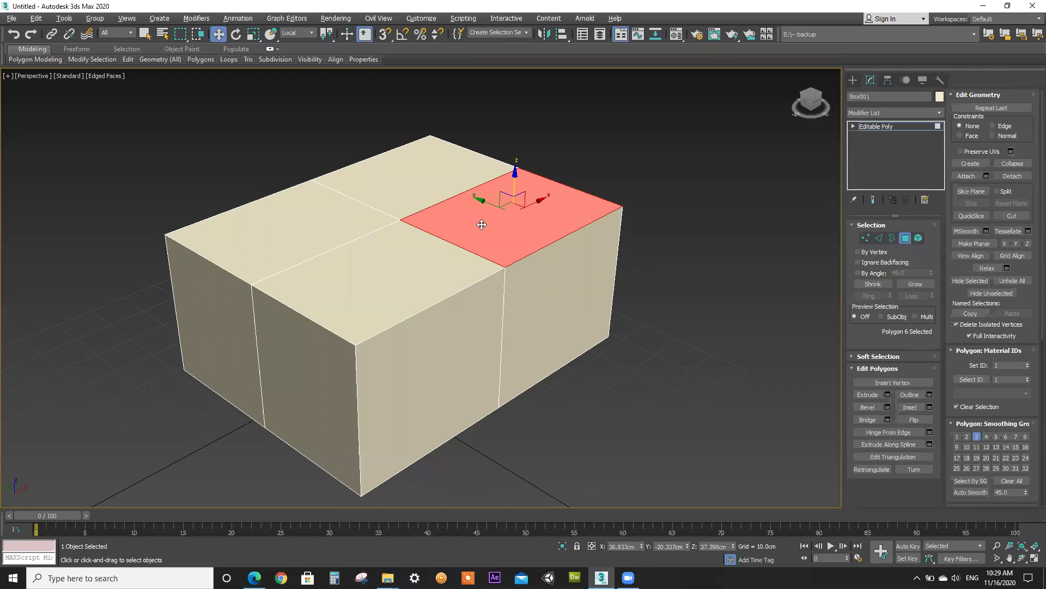
pyautogui.click(879, 237)
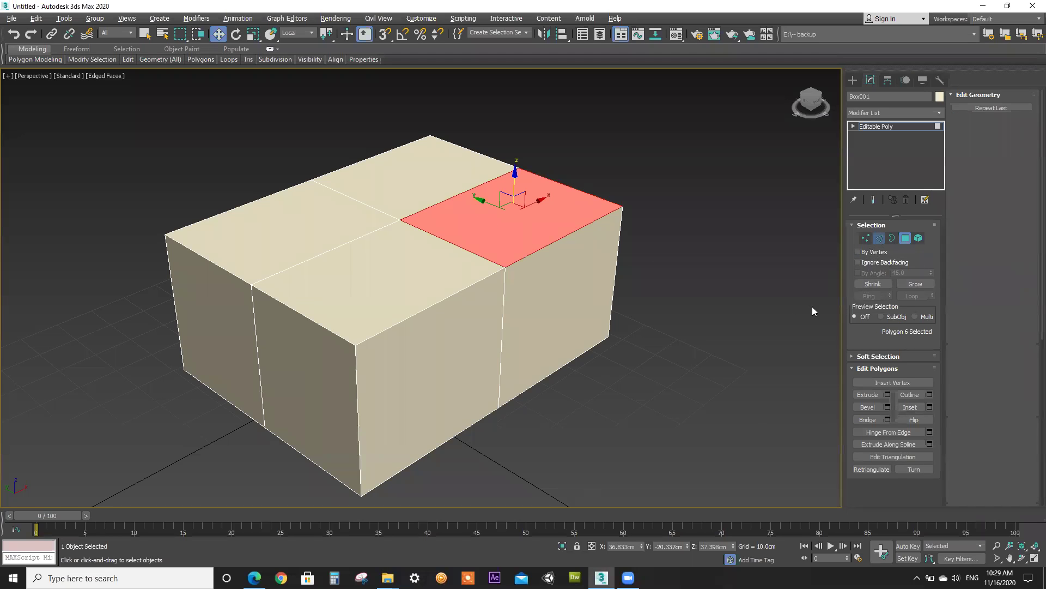
pyautogui.click(476, 251)
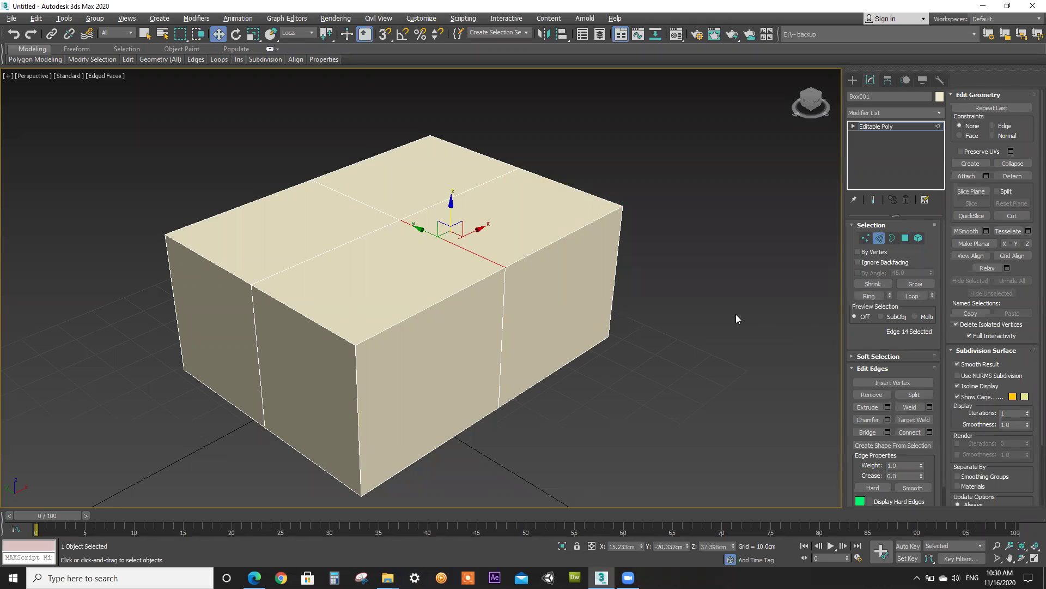
# Try extruding the selected edge about 43.1 cm high and 3.3 cm wide, then try raising it to about Z 69.1 cm
pyautogui.click(887, 409)
pyautogui.moveTo(429, 309); pyautogui.dragTo(450, 123)
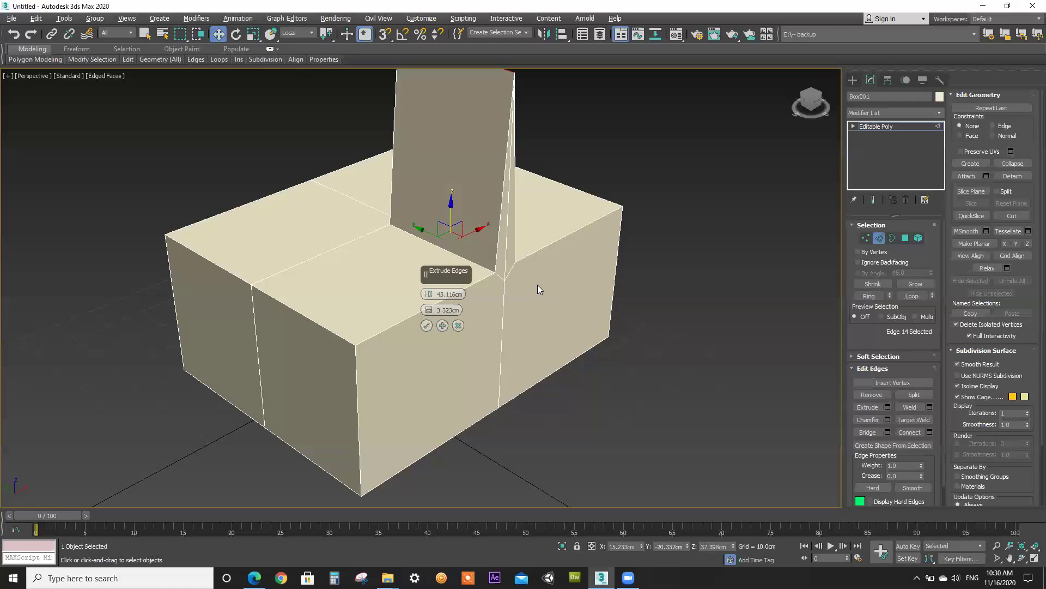
pyautogui.keyDown('alt'); pyautogui.moveTo(747, 118); pyautogui.dragTo(647, 149, button='middle'); pyautogui.keyUp('alt')
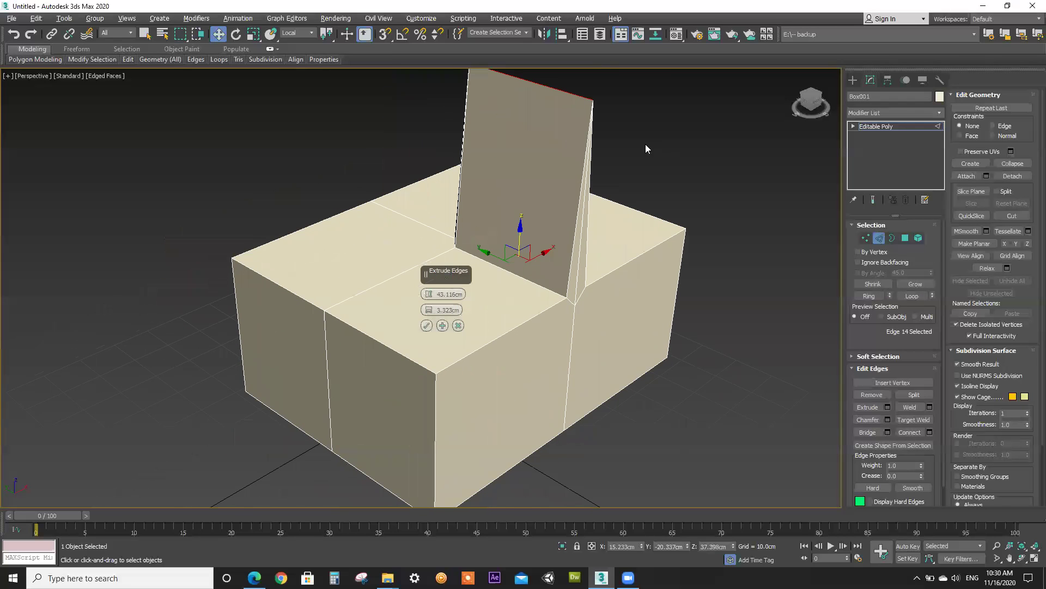
pyautogui.click(457, 326)
pyautogui.moveTo(519, 234); pyautogui.dragTo(537, 108)
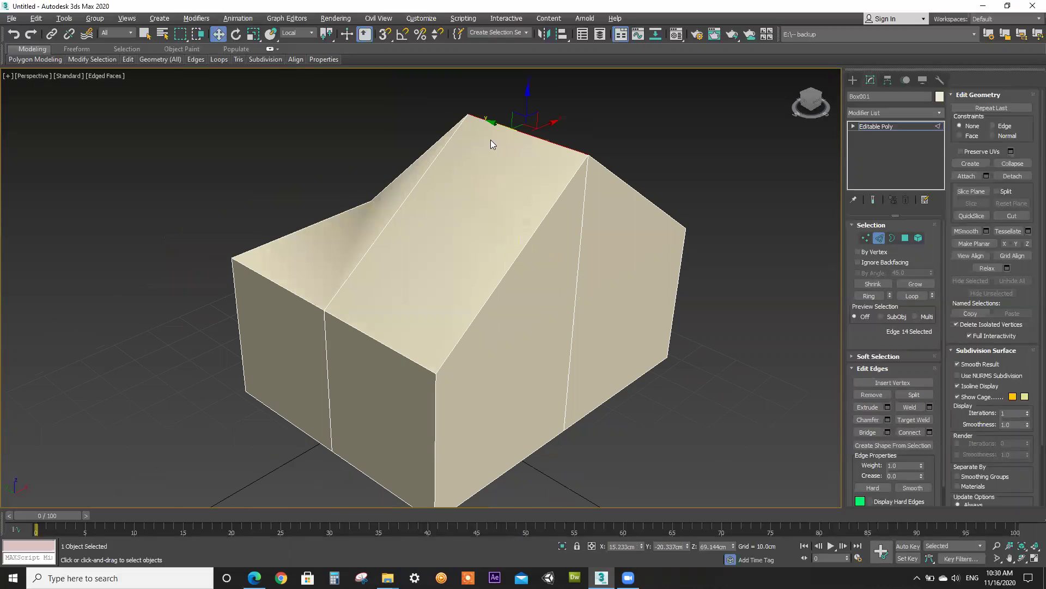
pyautogui.click(14, 35)
# Try extruding the selected edge with a height of about 52.1 cm and a width of about 4.5 cm
pyautogui.click(888, 407)
pyautogui.moveTo(429, 294); pyautogui.dragTo(427, 240)
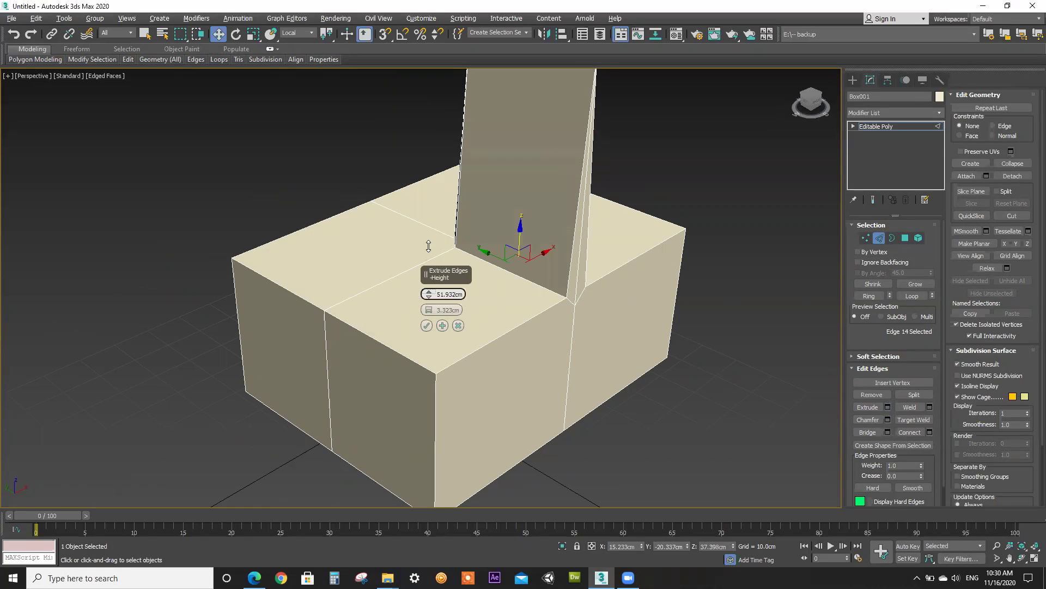
pyautogui.moveTo(629, 219); pyautogui.dragTo(631, 263, button='middle')
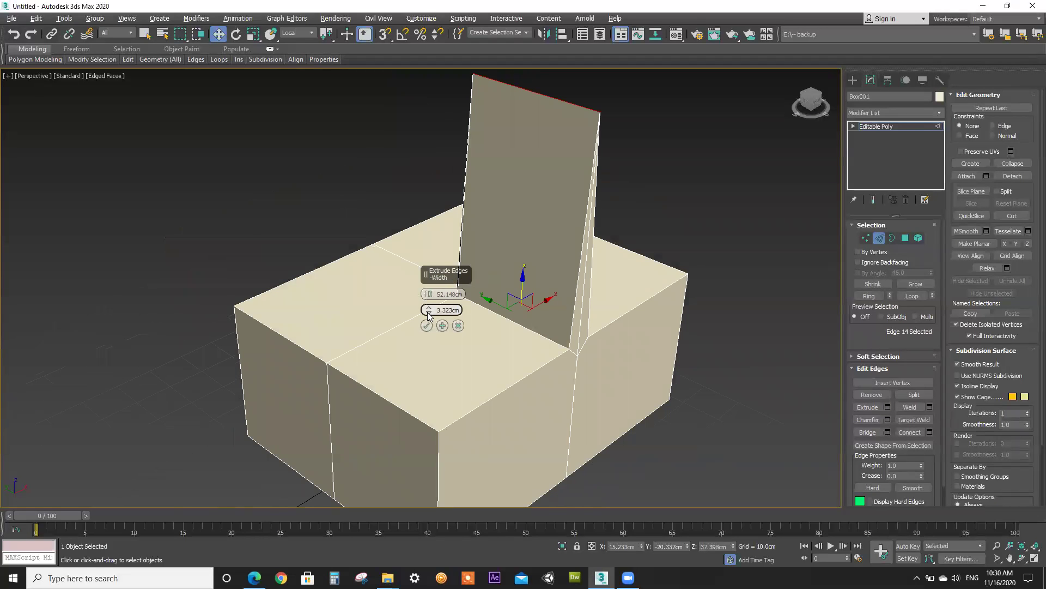
pyautogui.moveTo(428, 314)
pyautogui.mouseDown()
pyautogui.moveTo(456, 260)
pyautogui.moveTo(421, 335)
pyautogui.moveTo(469, 256)
pyautogui.moveTo(444, 297)
pyautogui.moveTo(486, 248)
pyautogui.moveTo(446, 279)
pyautogui.moveTo(502, 213)
pyautogui.moveTo(430, 306)
pyautogui.mouseUp()
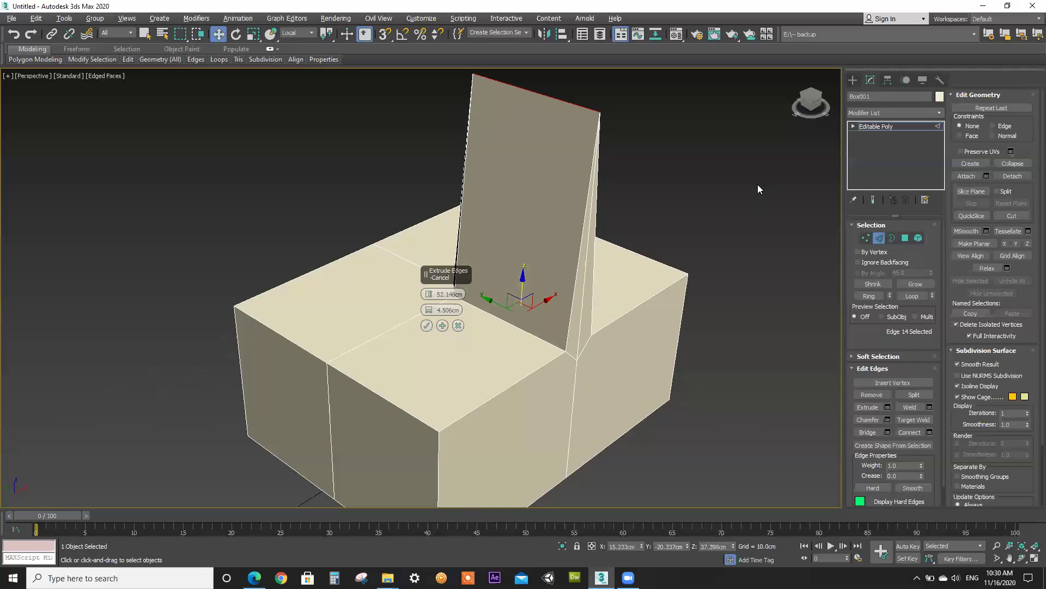
pyautogui.moveTo(808, 104); pyautogui.dragTo(753, 121)
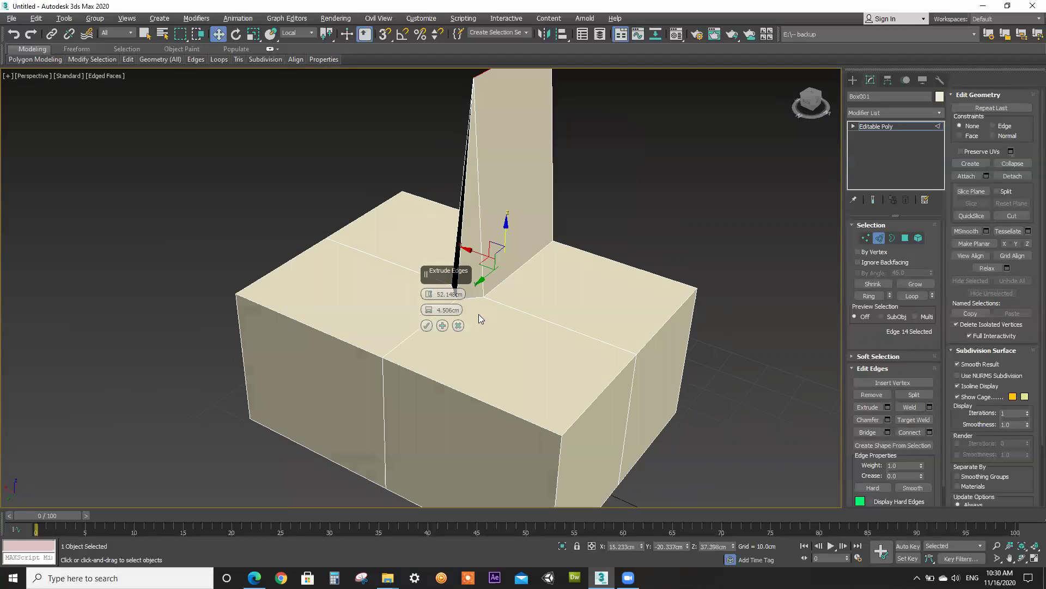
pyautogui.click(457, 325)
# Add the parallel outer edge of the same top polygon to the edge selection and preview Connect between them with 1 segment
pyautogui.keyDown('alt'); pyautogui.moveTo(465, 355); pyautogui.dragTo(520, 357, button='middle'); pyautogui.keyUp('alt')
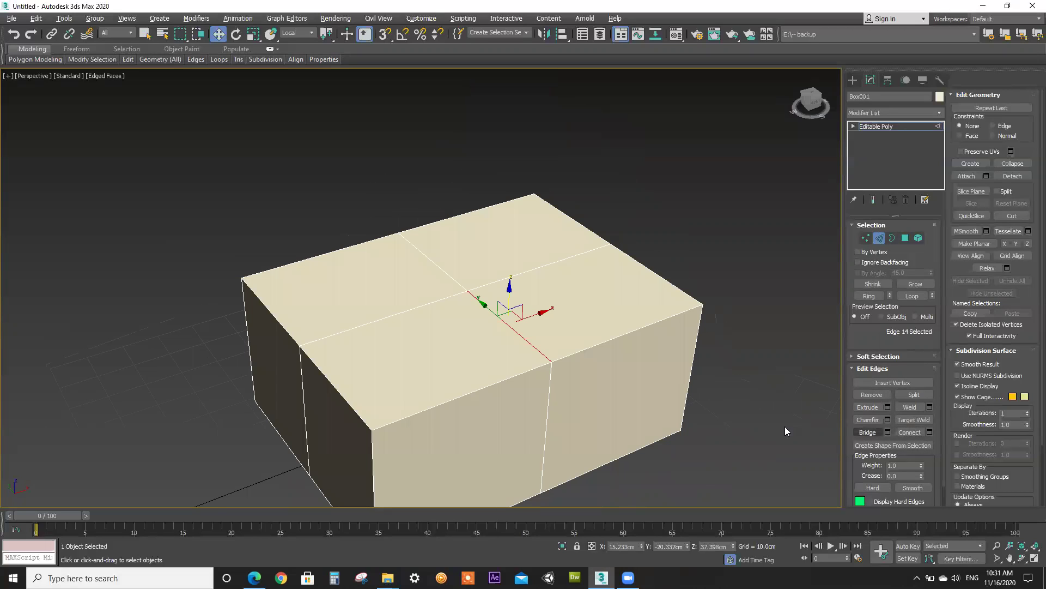
pyautogui.scroll(3, 542, 382)
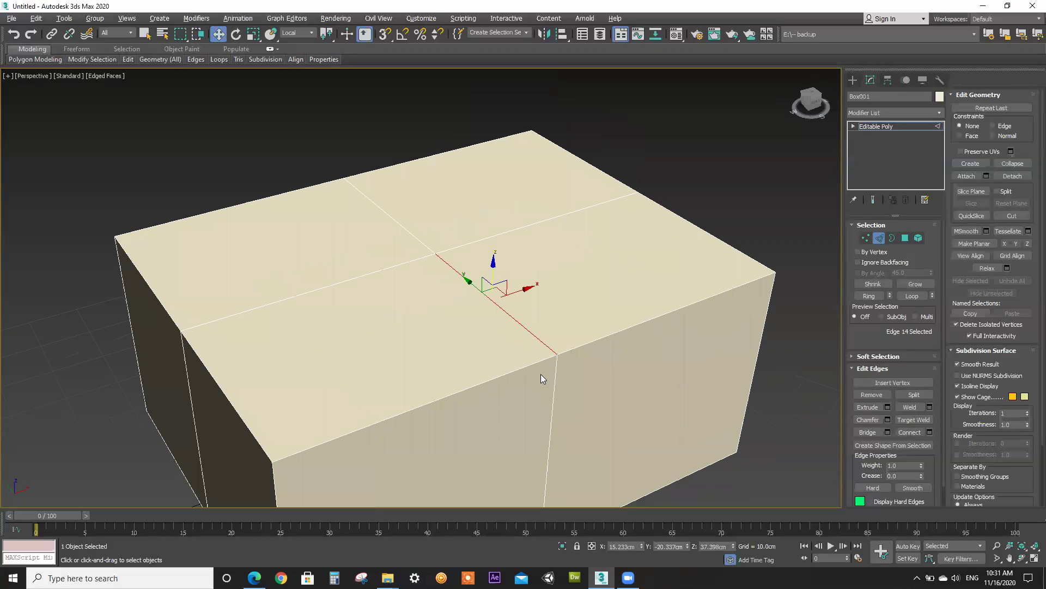
pyautogui.keyDown('ctrl'); pyautogui.click(223, 394); pyautogui.keyUp('ctrl')
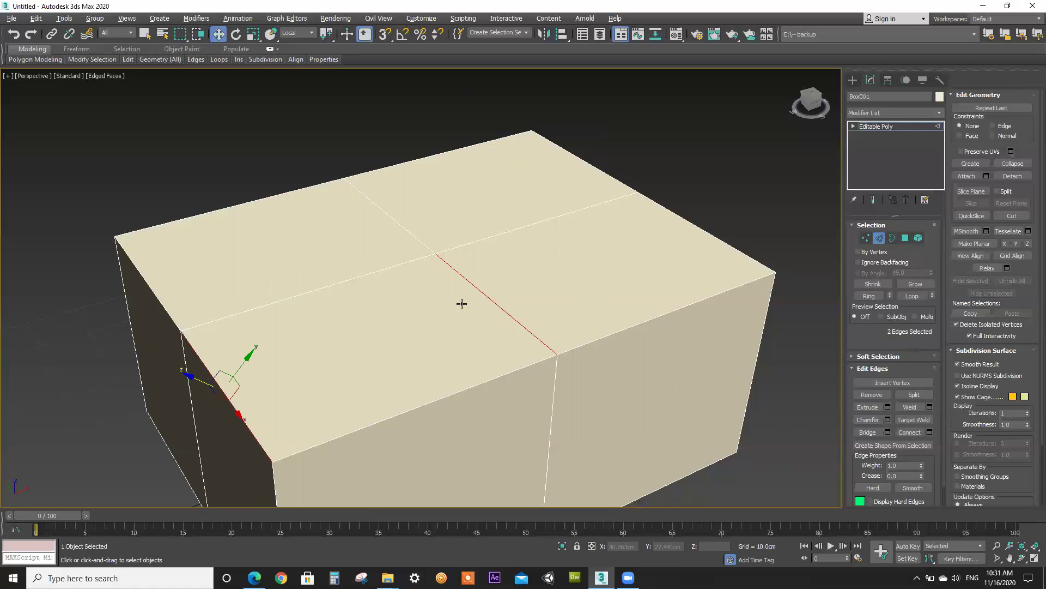
pyautogui.click(929, 431)
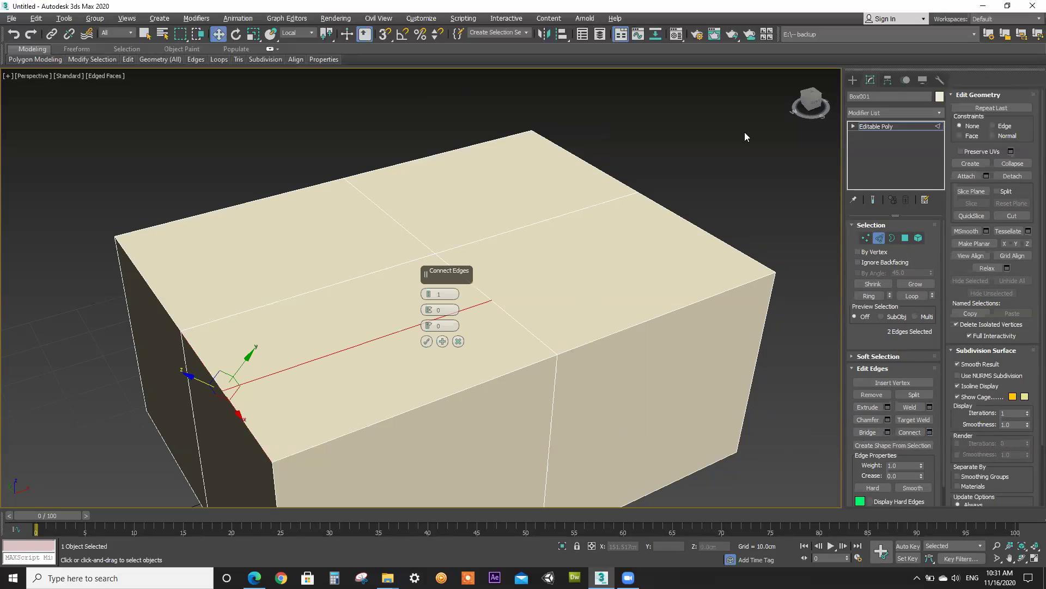
pyautogui.click(828, 106)
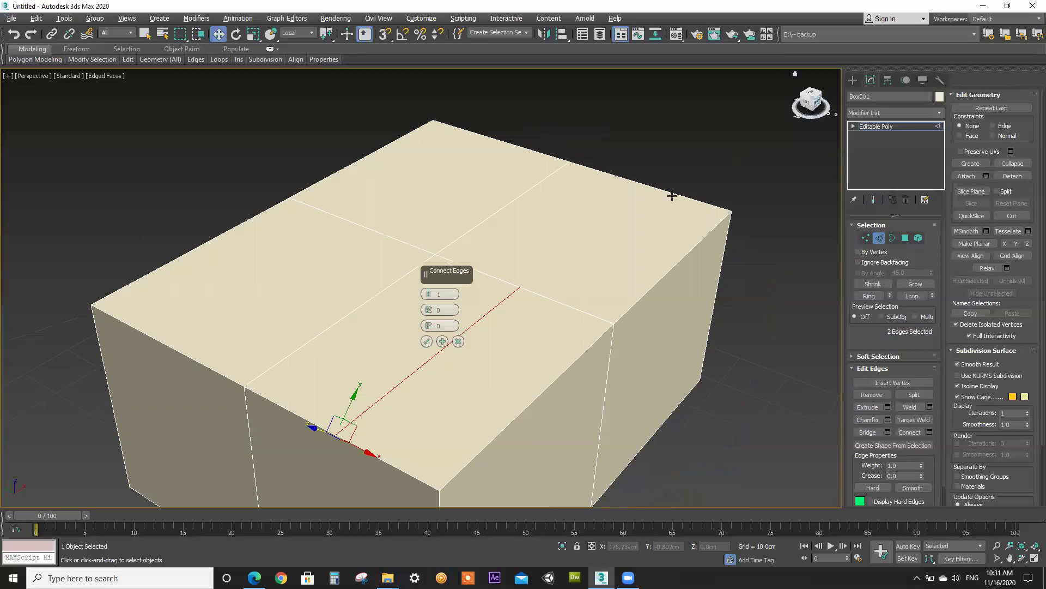
# Try Connect with 2 segments and pinch 0, return it to 1 segment, and examine where the connecting edge meets both edges
pyautogui.click(429, 291)
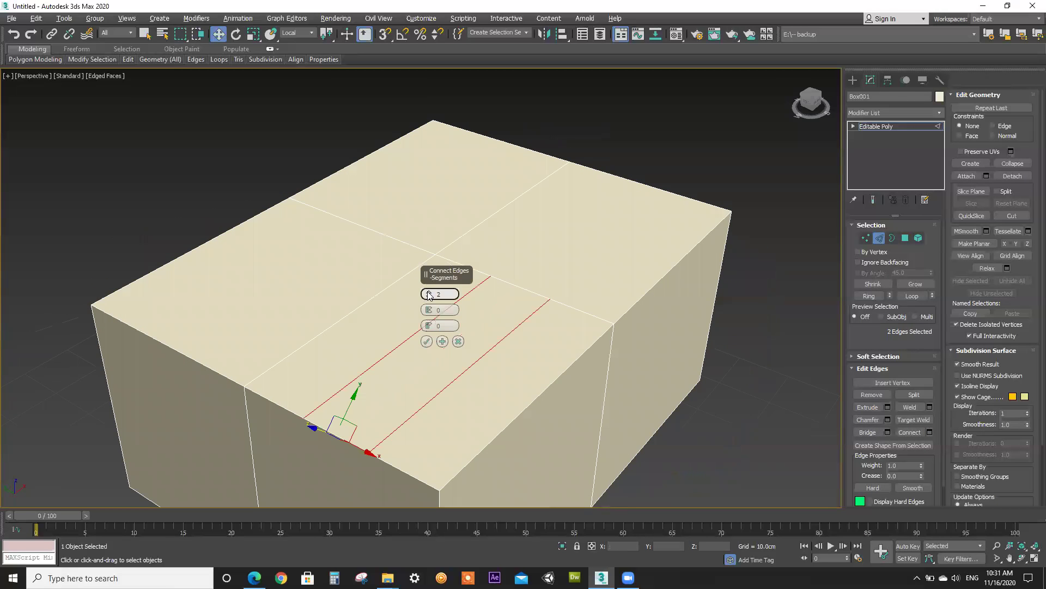
pyautogui.moveTo(429, 310)
pyautogui.mouseDown()
pyautogui.moveTo(443, 145)
pyautogui.moveTo(407, 234)
pyautogui.moveTo(403, 318)
pyautogui.moveTo(444, 164)
pyautogui.moveTo(376, 308)
pyautogui.moveTo(420, 198)
pyautogui.moveTo(417, 270)
pyautogui.moveTo(429, 314)
pyautogui.mouseUp()
pyautogui.rightClick(429, 311)
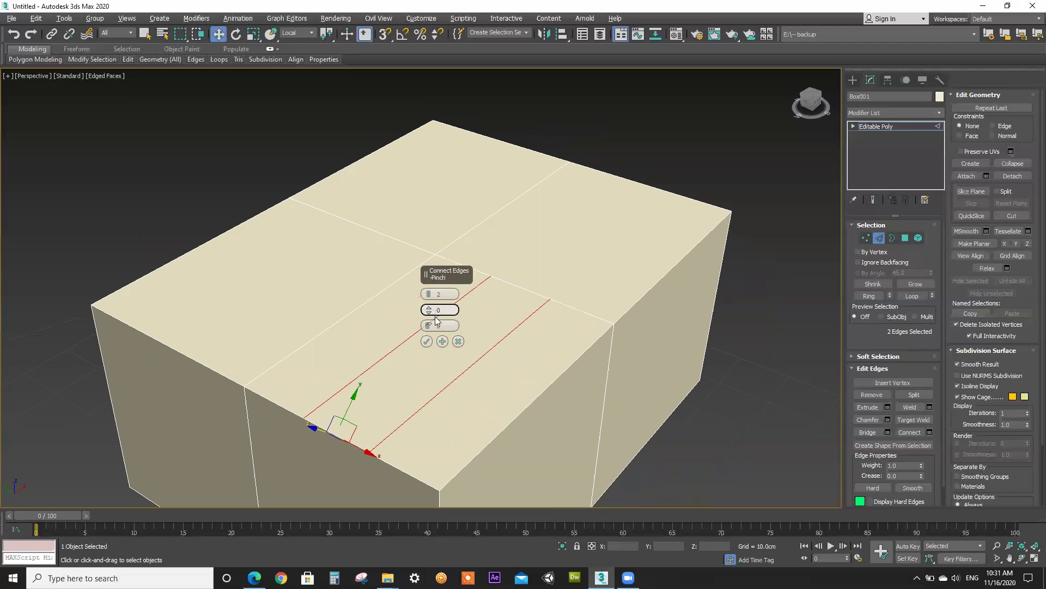
pyautogui.click(429, 298)
pyautogui.click(811, 101)
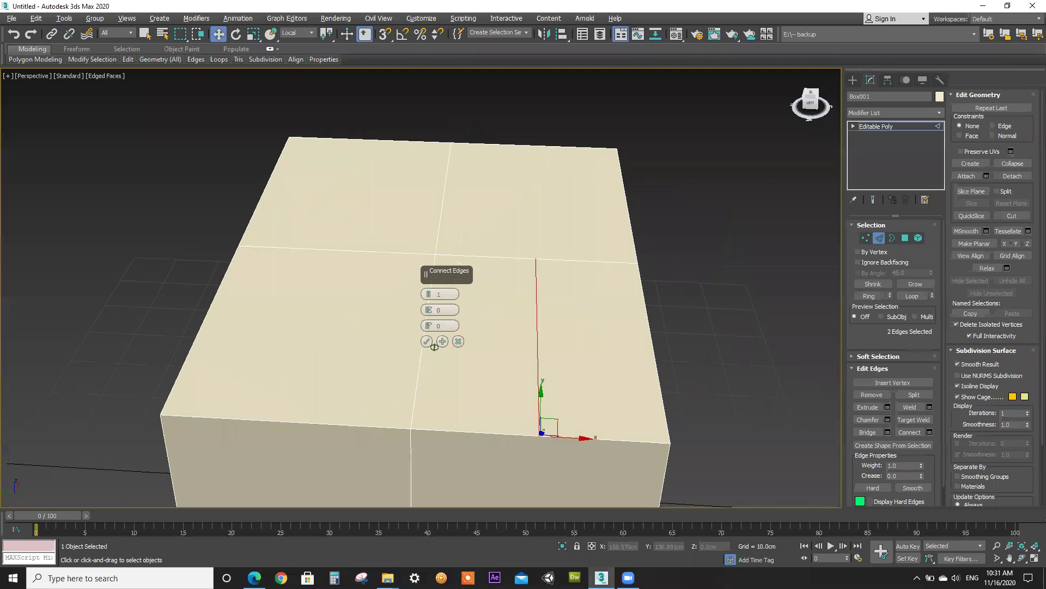
pyautogui.keyDown('alt'); pyautogui.moveTo(435, 347); pyautogui.dragTo(619, 276, button='middle'); pyautogui.keyUp('alt')
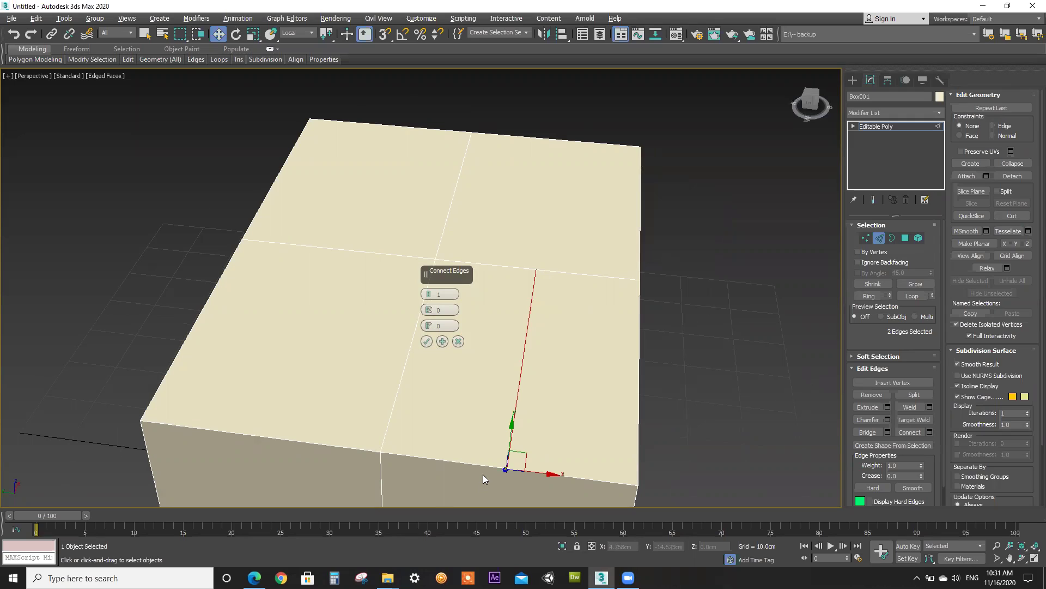
pyautogui.click(537, 271)
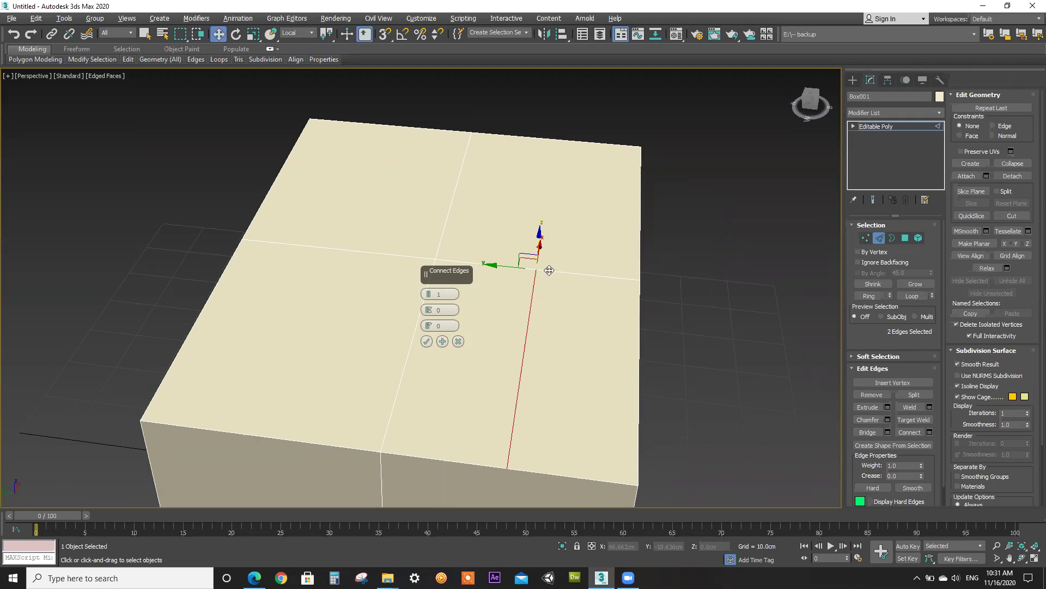
pyautogui.click(506, 468)
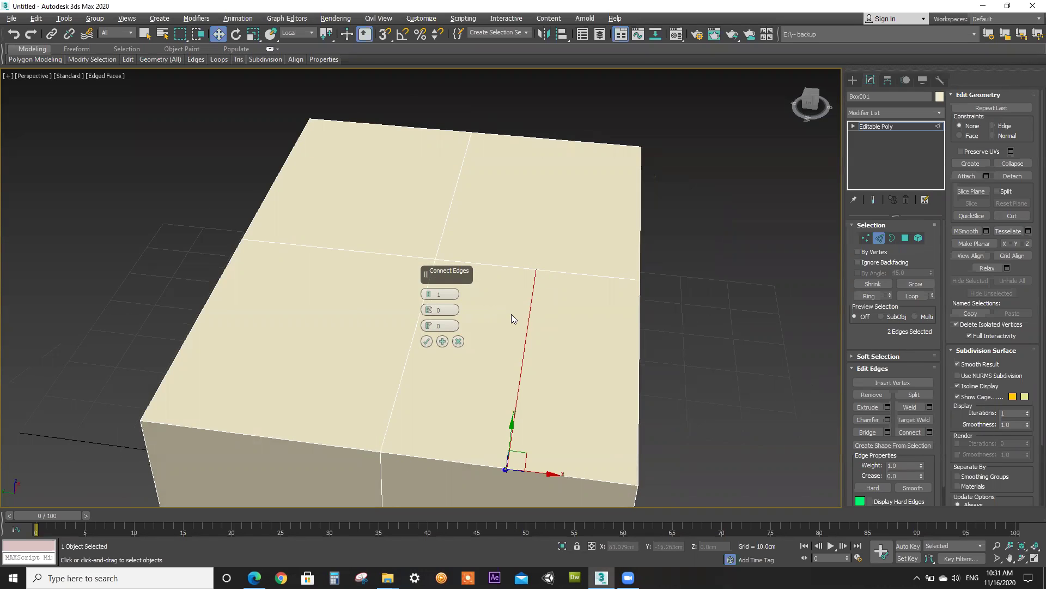
# Connect the two selected edges with 2 segments, pinch 9 and slide 25
pyautogui.click(429, 292)
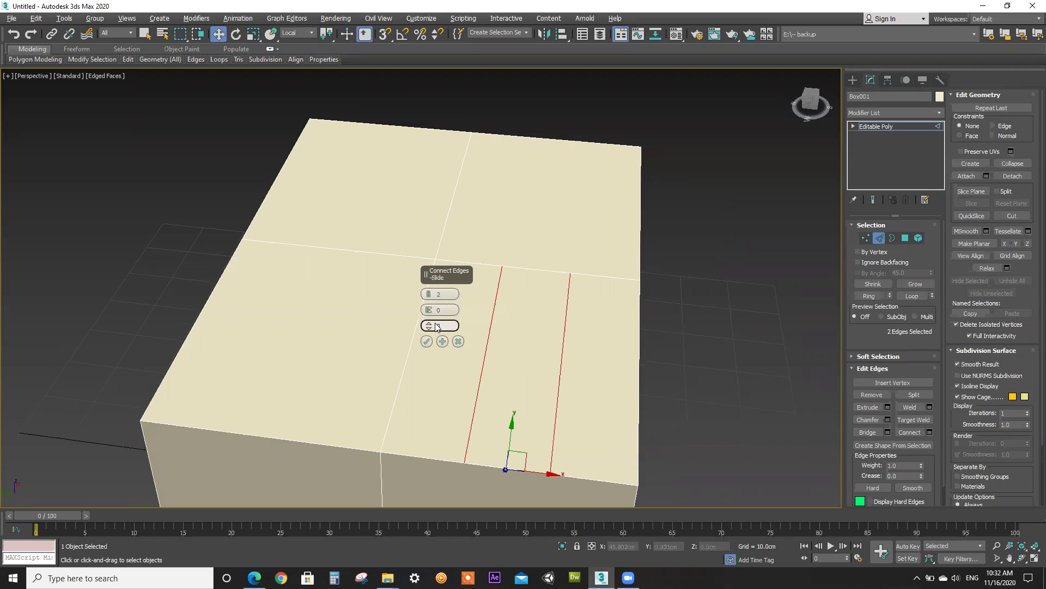
pyautogui.moveTo(429, 310); pyautogui.dragTo(427, 288)
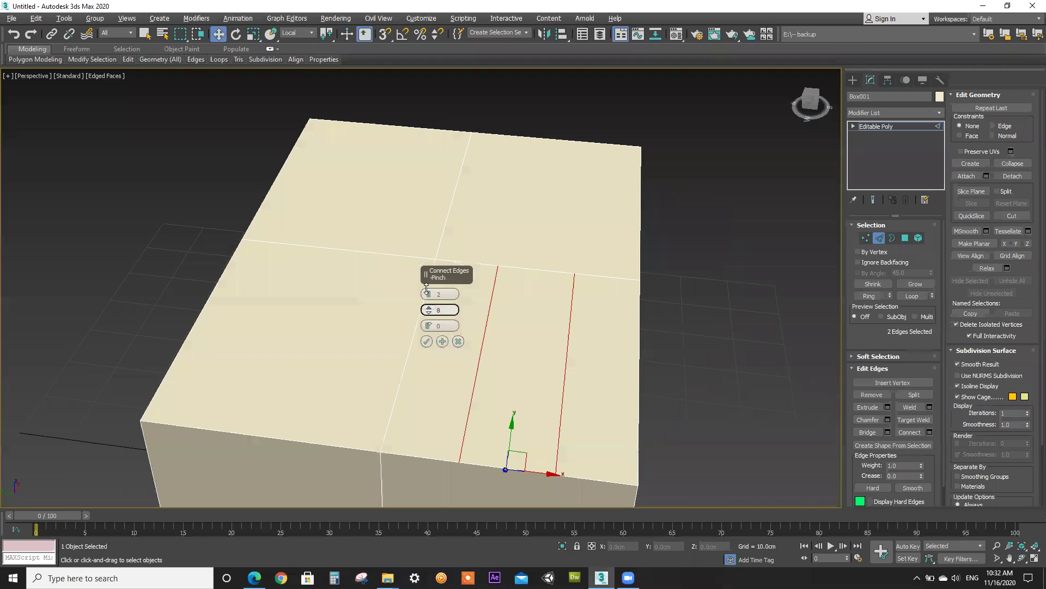
pyautogui.moveTo(429, 325)
pyautogui.mouseDown()
pyautogui.moveTo(441, 187)
pyautogui.moveTo(411, 327)
pyautogui.moveTo(406, 412)
pyautogui.moveTo(414, 225)
pyautogui.moveTo(403, 354)
pyautogui.moveTo(407, 271)
pyautogui.moveTo(421, 342)
pyautogui.mouseUp()
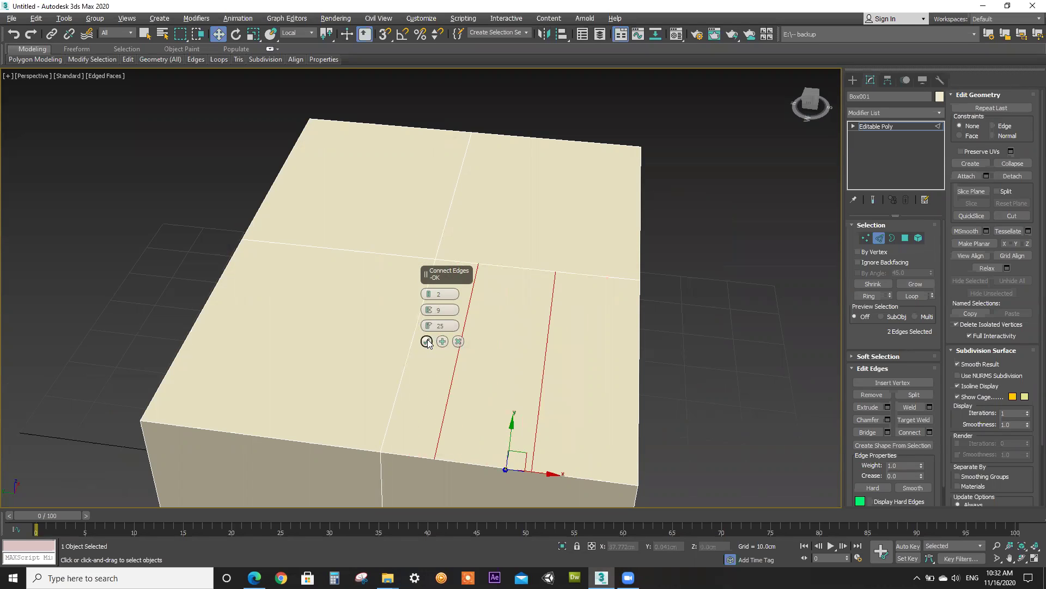
pyautogui.click(427, 343)
# Try moving the two new connecting edges farther apart across the top polygon
pyautogui.click(703, 370)
pyautogui.click(542, 377)
pyautogui.moveTo(505, 357); pyautogui.dragTo(565, 357)
pyautogui.click(457, 355)
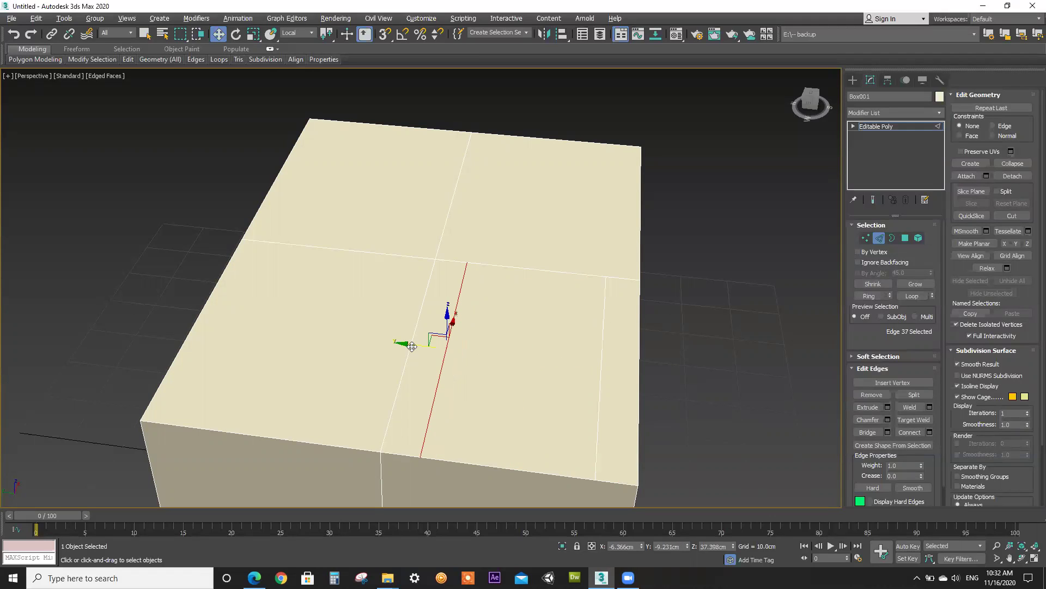
# Undo the edge moves and the two-segment Connect on the top polygon
pyautogui.hotkey('ctrl', 'z')
pyautogui.hotkey('ctrl', 'z')
pyautogui.hotkey('ctrl', 'z')
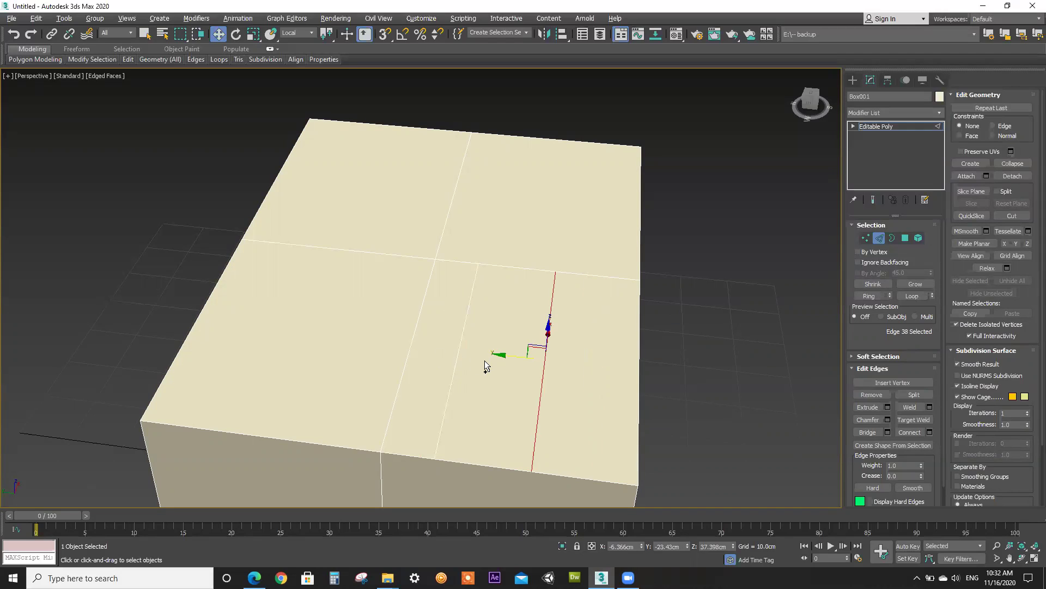
pyautogui.hotkey('ctrl', 'z')
pyautogui.hotkey('ctrl', 'z')
# Try connecting the two perpendicular inner edges of one top polygon with 1 segment, pinch 0 and slide 0, and undo it
pyautogui.click(559, 270)
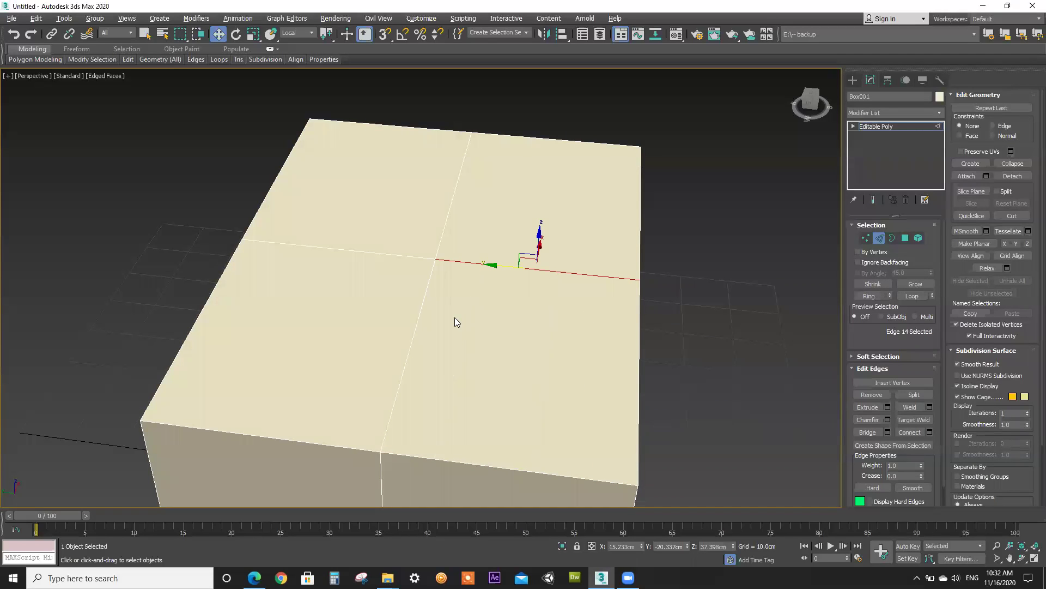
pyautogui.keyDown('ctrl'); pyautogui.click(416, 329); pyautogui.keyUp('ctrl')
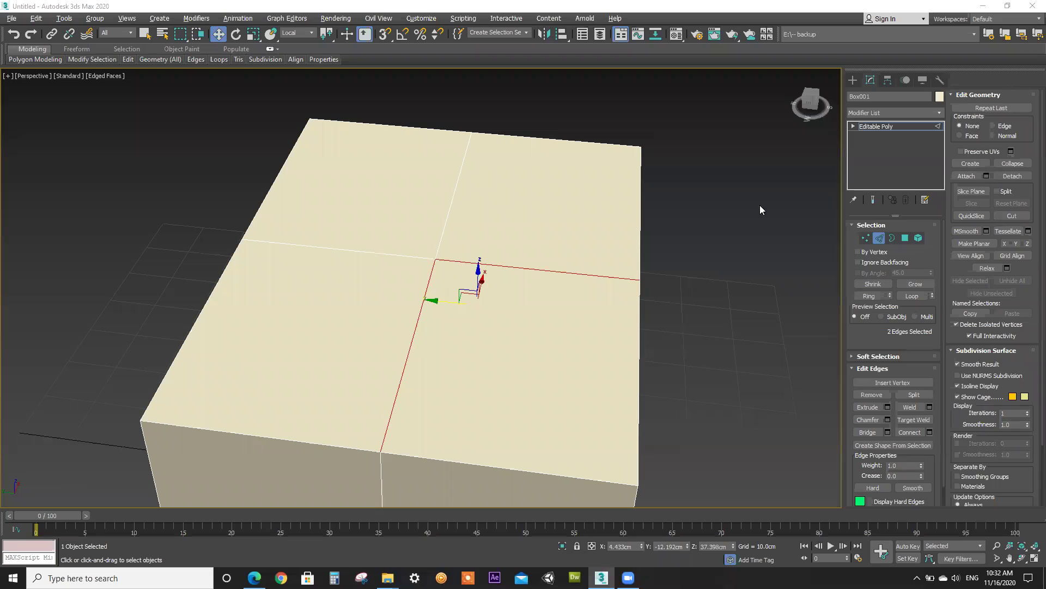
pyautogui.click(809, 100)
pyautogui.moveTo(670, 325); pyautogui.dragTo(602, 193, button='middle')
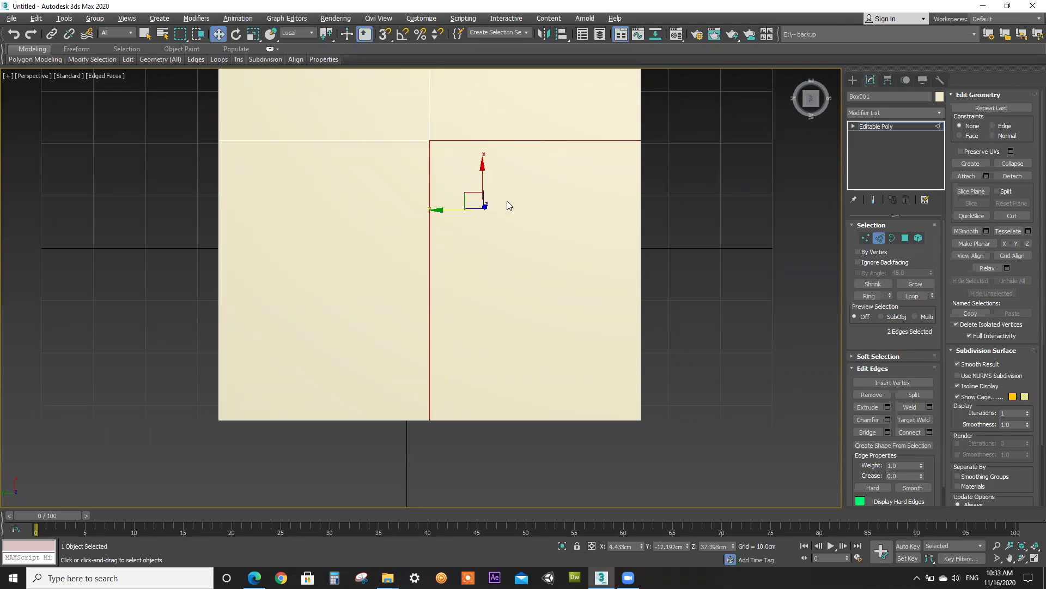
pyautogui.click(930, 432)
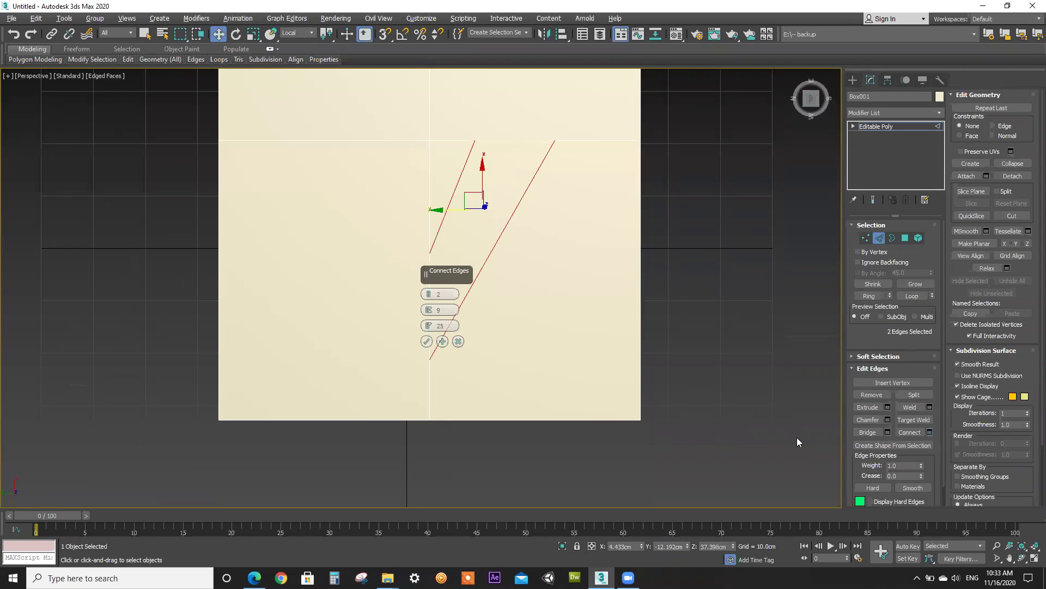
pyautogui.click(429, 297)
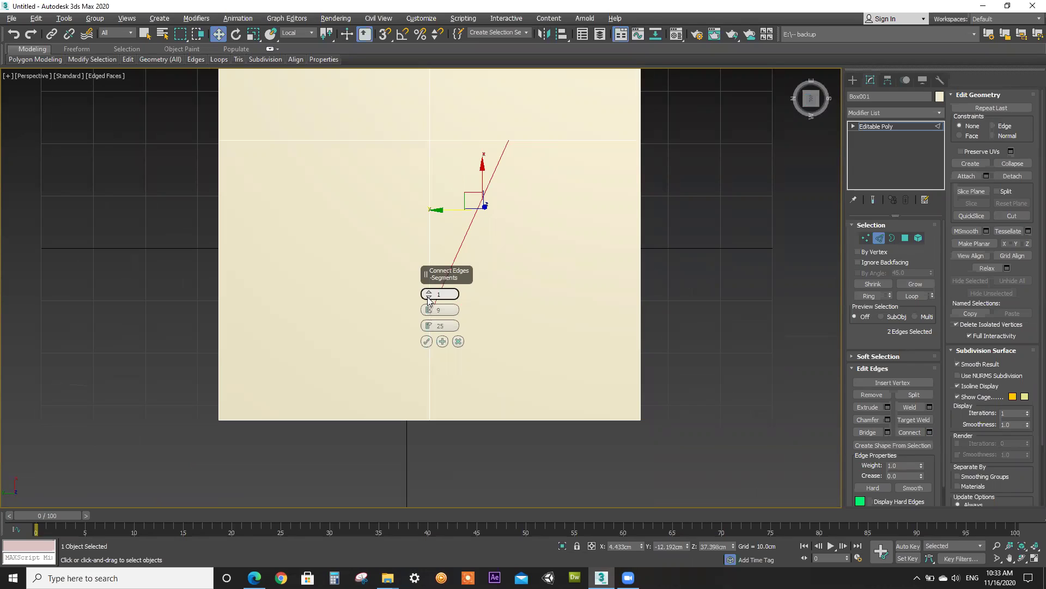
pyautogui.rightClick(429, 309)
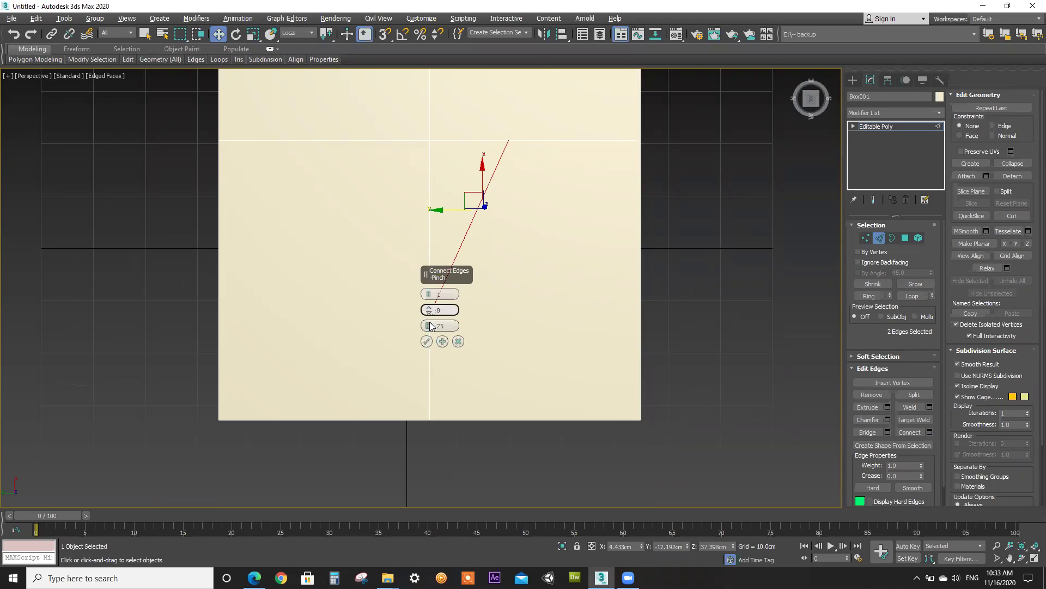
pyautogui.rightClick(429, 326)
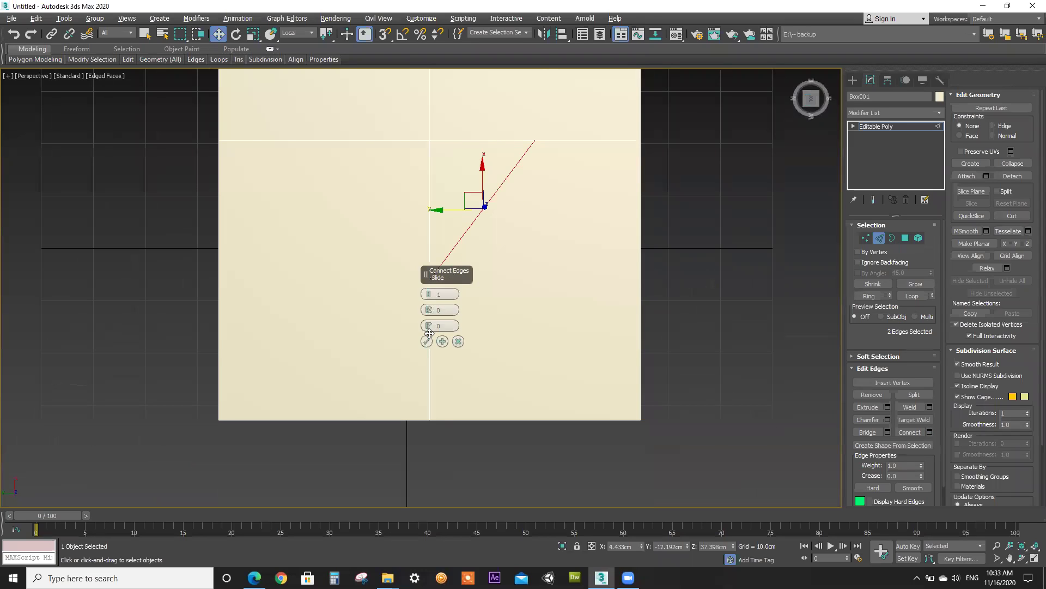
pyautogui.click(427, 341)
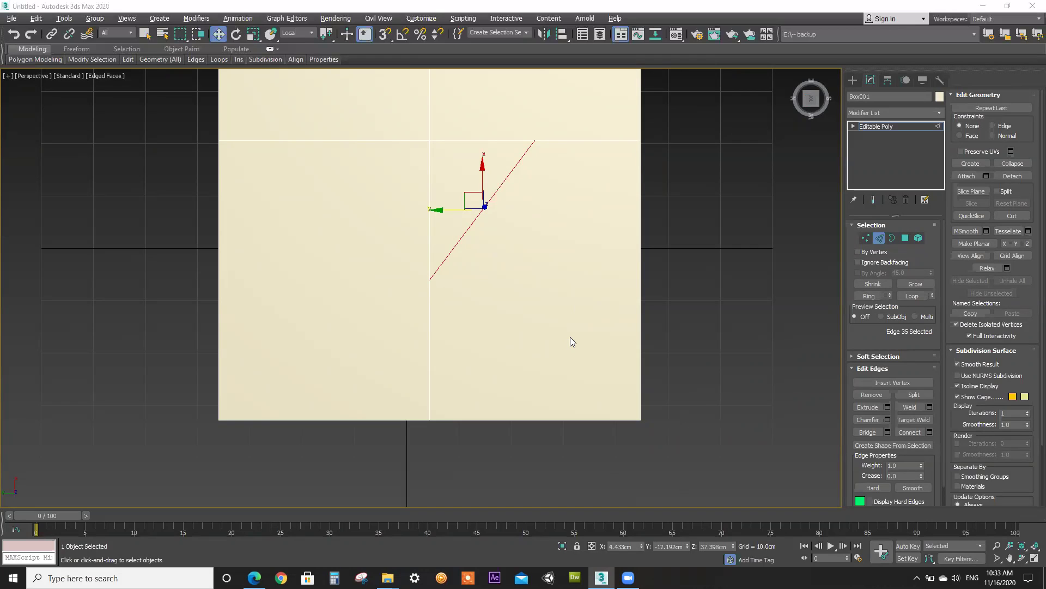
pyautogui.press('BackSpace')
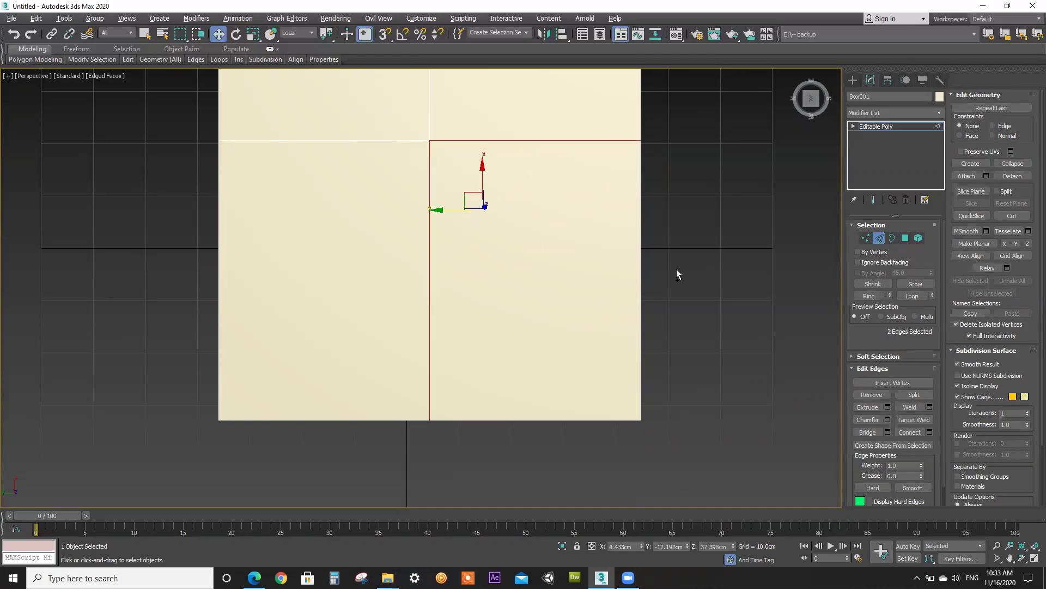
# Select the three parallel edges across one half of the box's top and connect them with 2 segments
pyautogui.keyDown('alt'); pyautogui.moveTo(746, 199); pyautogui.dragTo(752, 392, button='middle'); pyautogui.keyUp('alt')
pyautogui.click(774, 164)
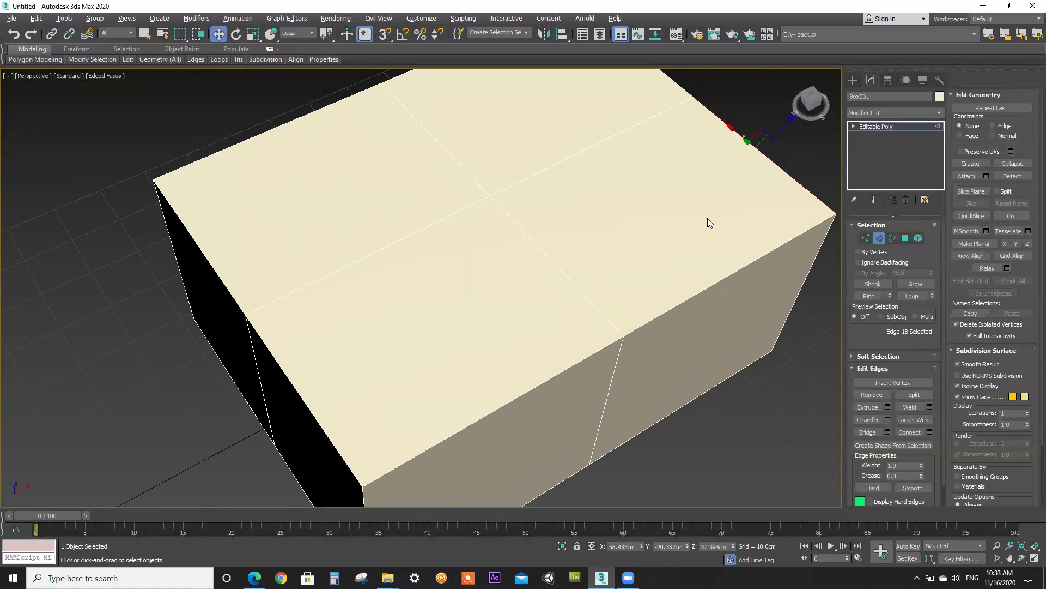
pyautogui.keyDown('ctrl'); pyautogui.click(567, 275); pyautogui.keyUp('ctrl')
pyautogui.keyDown('ctrl'); pyautogui.click(308, 403); pyautogui.keyUp('ctrl')
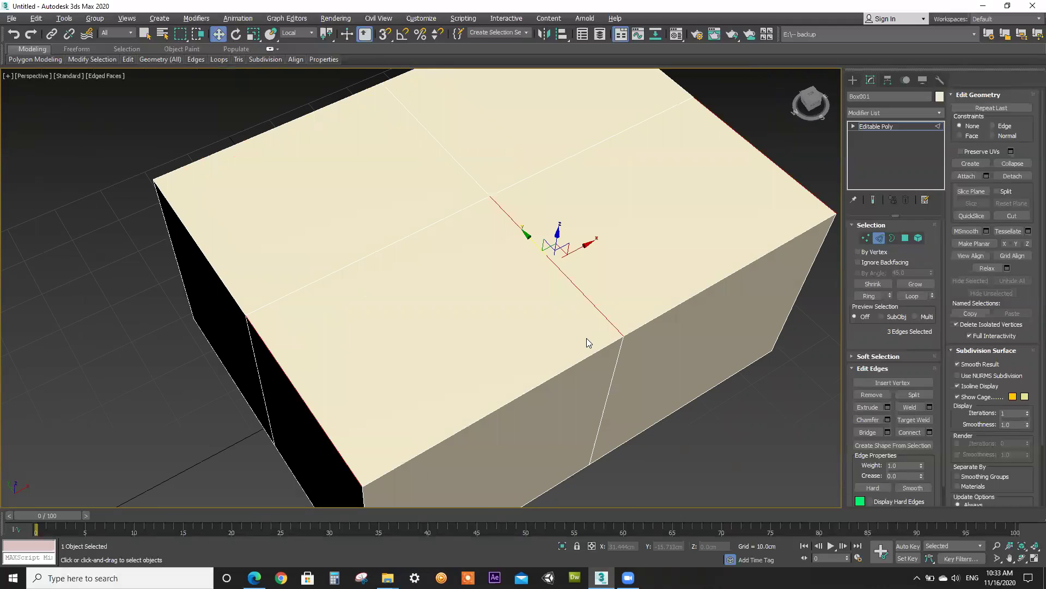
pyautogui.click(930, 433)
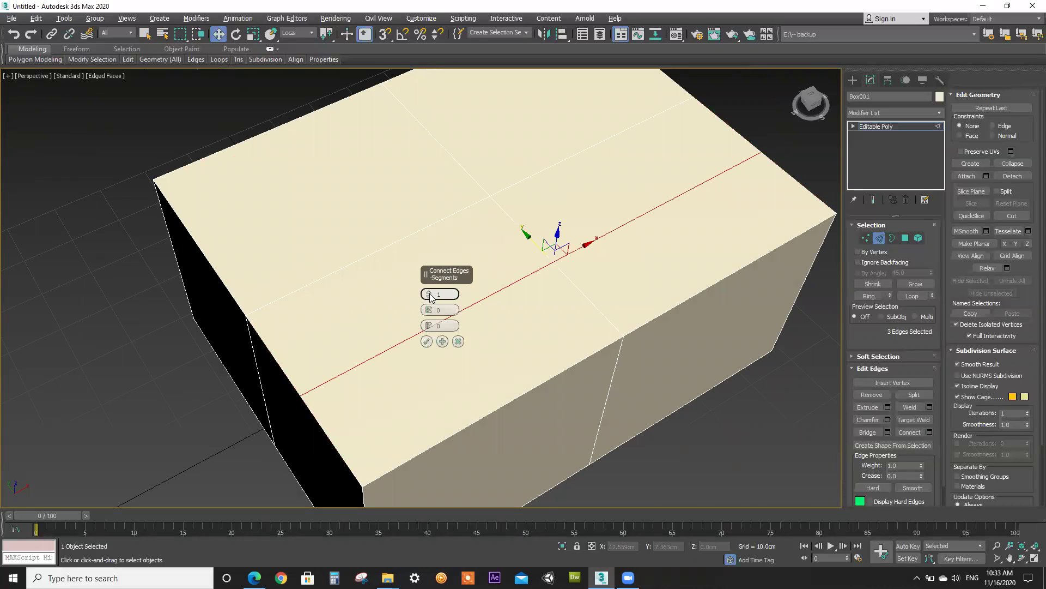
pyautogui.moveTo(430, 300); pyautogui.dragTo(430, 295)
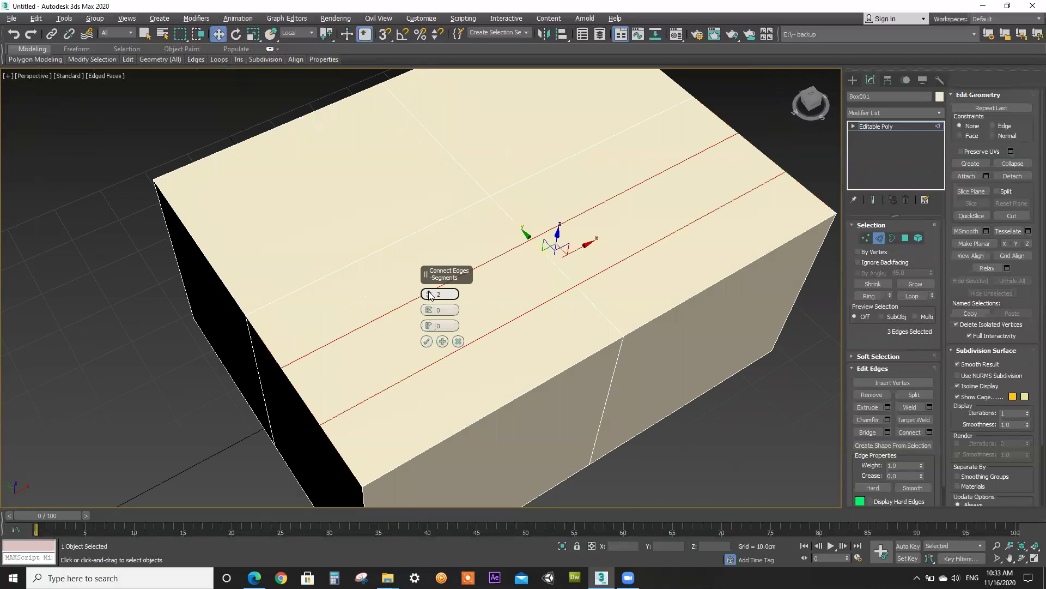
pyautogui.click(427, 342)
pyautogui.click(790, 418)
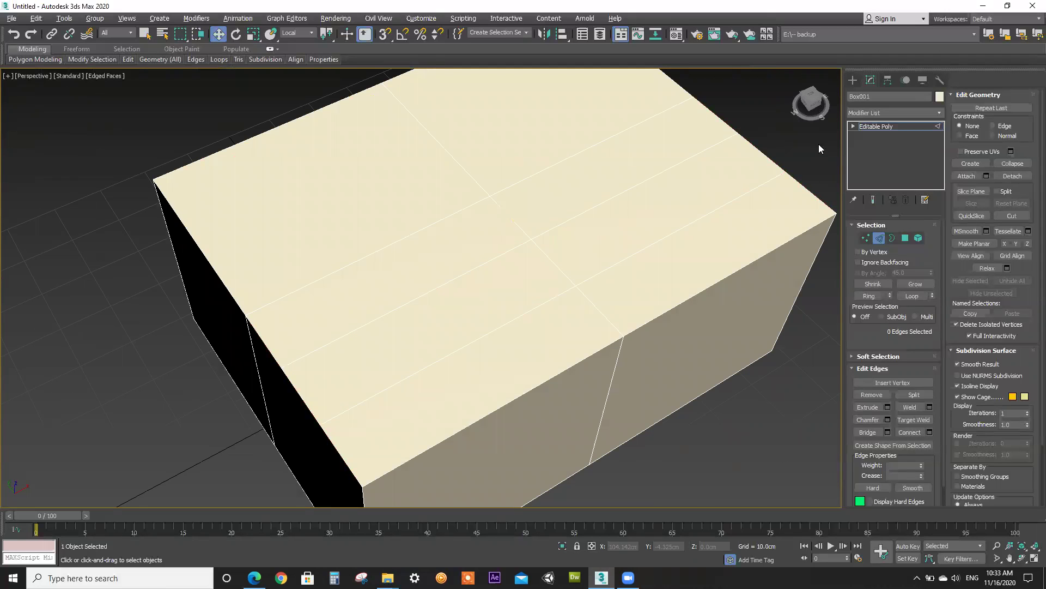
# Select both halves of the new edge line nearest the box's side and raise them about 15.6 cm along Z
pyautogui.keyDown('alt'); pyautogui.moveTo(409, 305); pyautogui.dragTo(679, 163, button='middle'); pyautogui.keyUp('alt')
pyautogui.click(646, 174)
pyautogui.keyDown('ctrl'); pyautogui.click(567, 277); pyautogui.keyUp('ctrl')
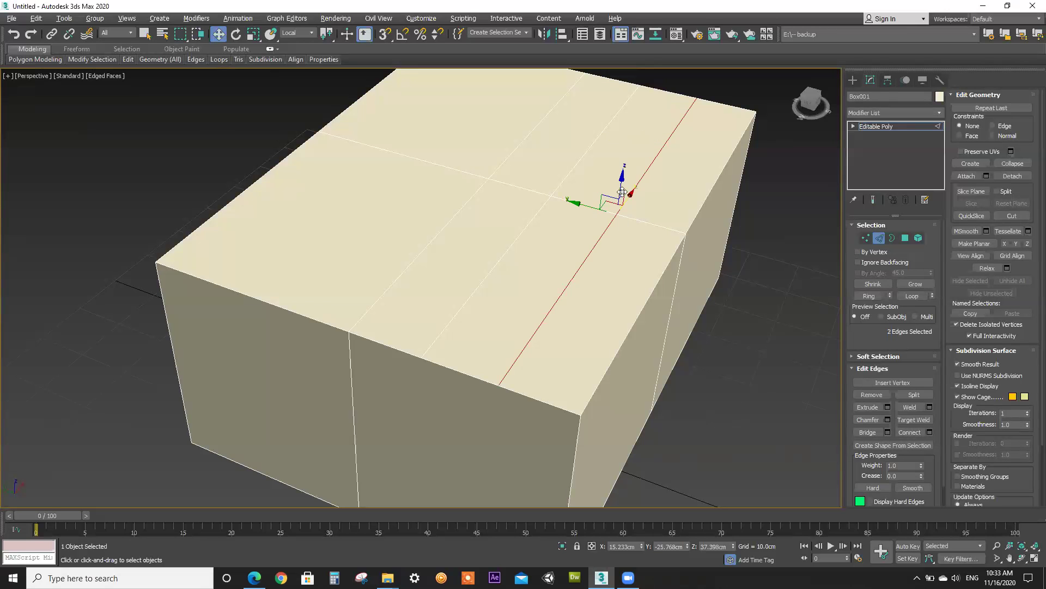
pyautogui.moveTo(623, 179); pyautogui.dragTo(647, 98)
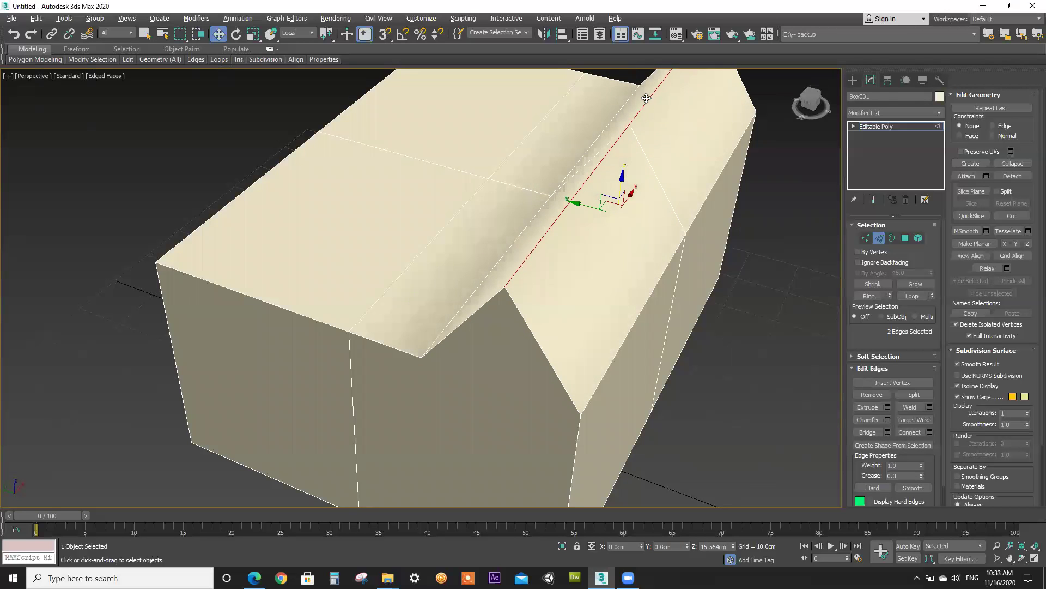
# Switch to polygon level and select the flat top polygon at the corner opposite the raised ridge, on the near end
pyautogui.moveTo(811, 107); pyautogui.dragTo(785, 112)
pyautogui.keyDown('alt'); pyautogui.moveTo(484, 270); pyautogui.dragTo(484, 271, button='middle'); pyautogui.keyUp('alt')
pyautogui.moveTo(596, 243); pyautogui.dragTo(763, 261, button='middle')
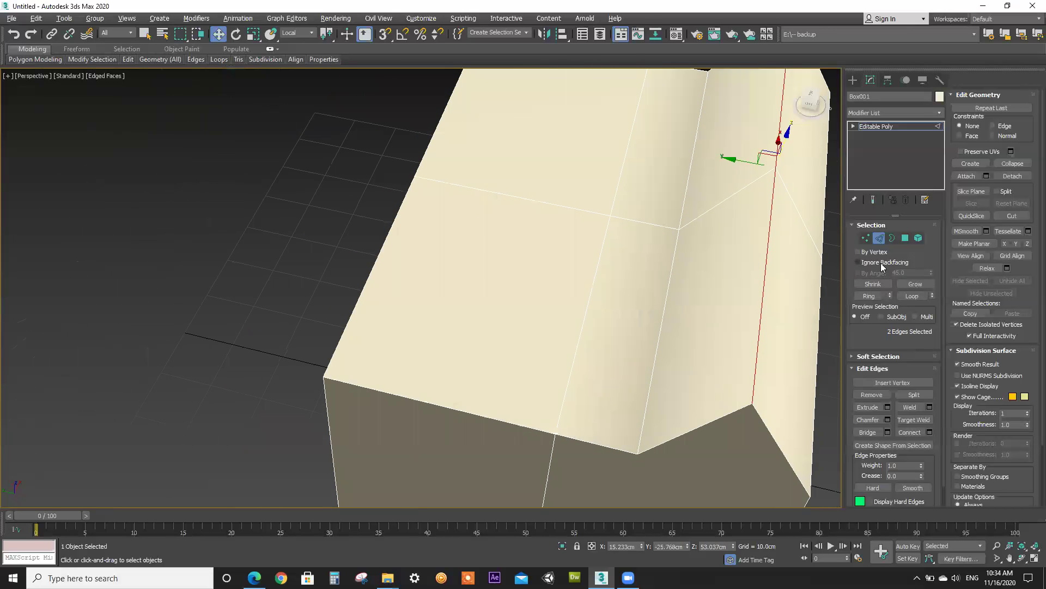
pyautogui.click(906, 239)
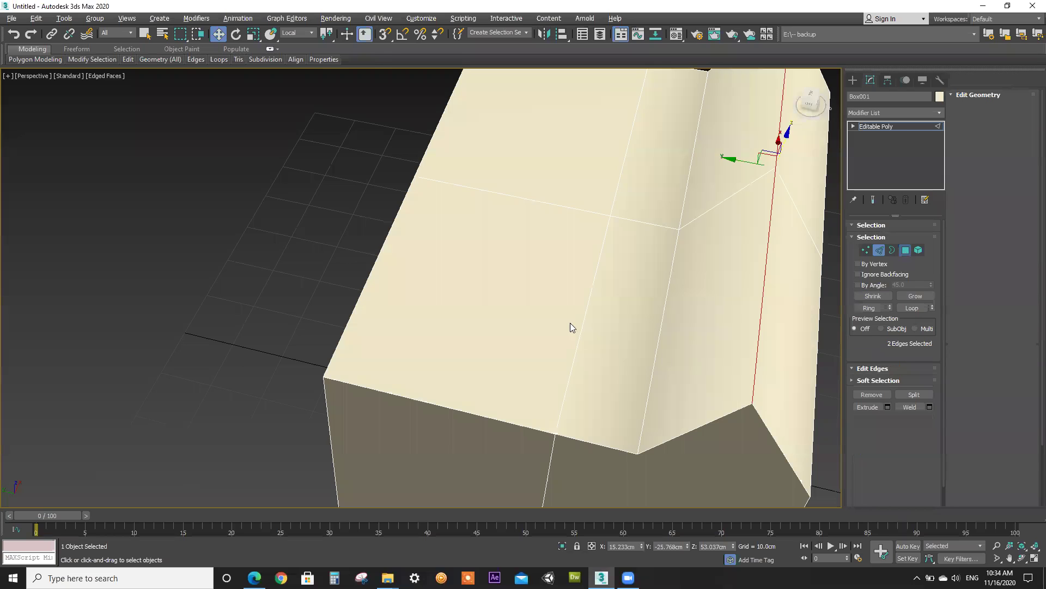
pyautogui.click(497, 282)
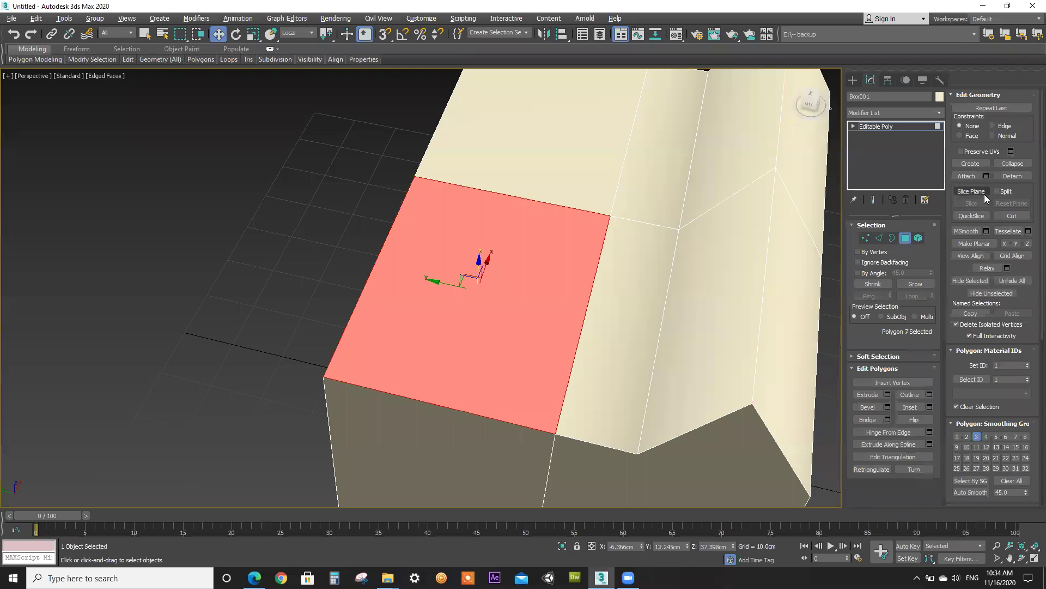
# Try QuickSlice on the selected top polygon, cutting it once lengthwise and once with a slanted line across it
pyautogui.click(967, 216)
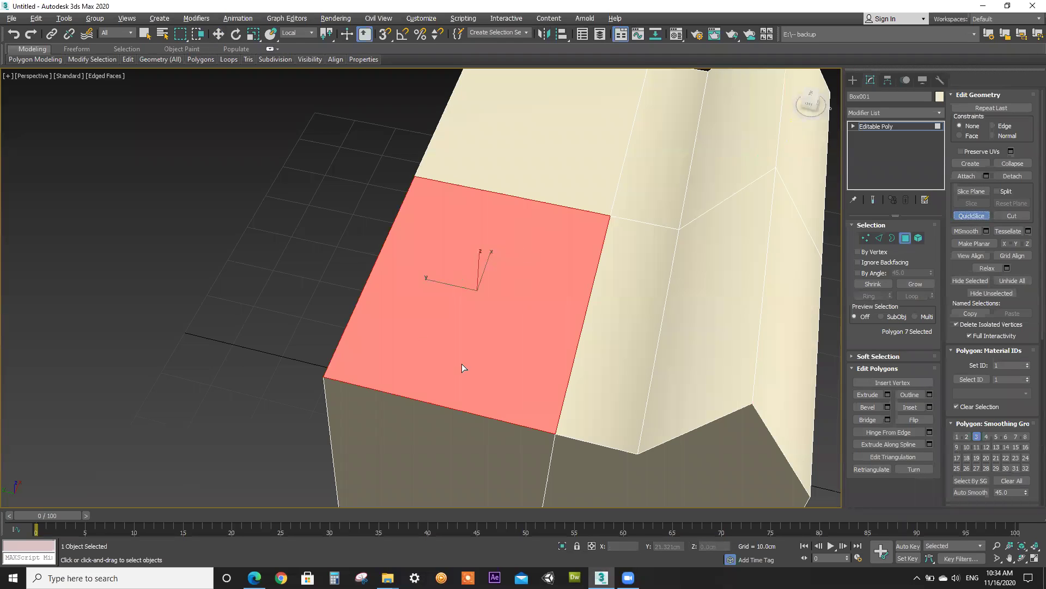
pyautogui.click(522, 198)
pyautogui.click(438, 406)
pyautogui.click(629, 270)
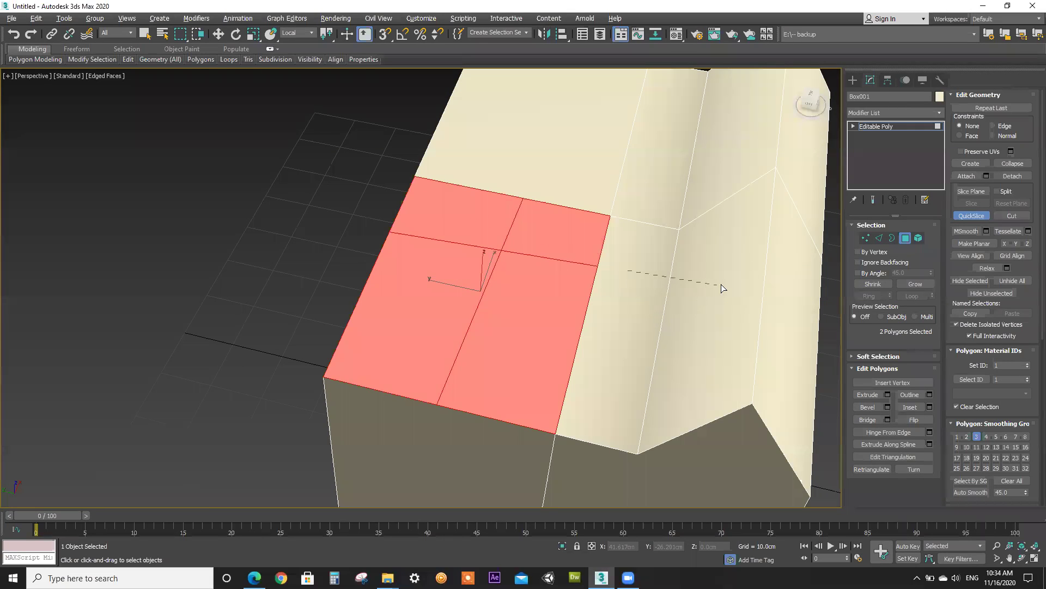
pyautogui.click(744, 257)
pyautogui.rightClick(349, 191)
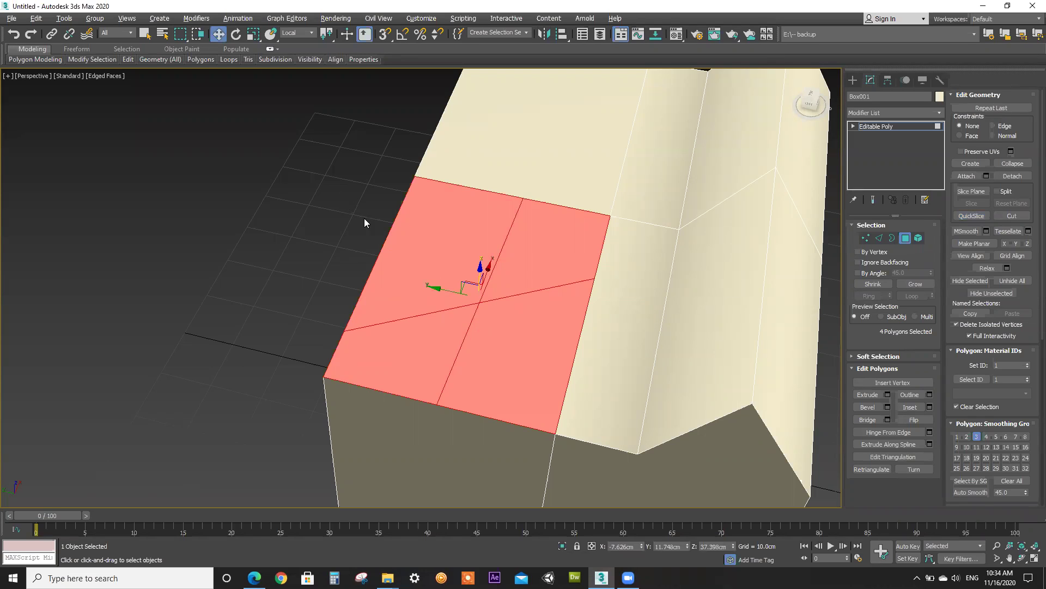
# Clear the selection and pick each of the four pieces of the sliced top polygon in turn to examine the division
pyautogui.click(905, 238)
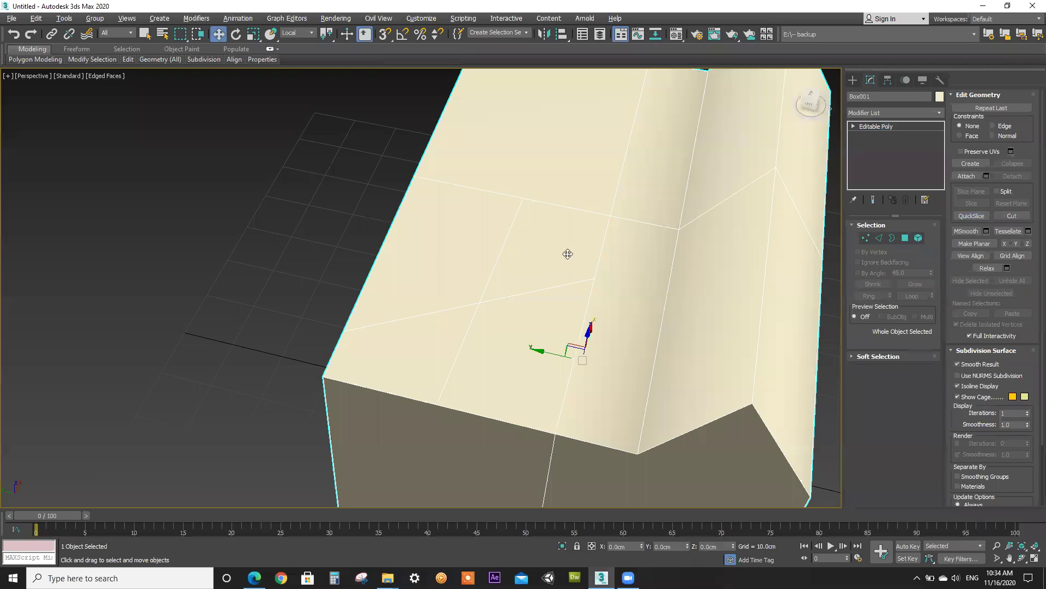
pyautogui.click(905, 239)
pyautogui.click(551, 248)
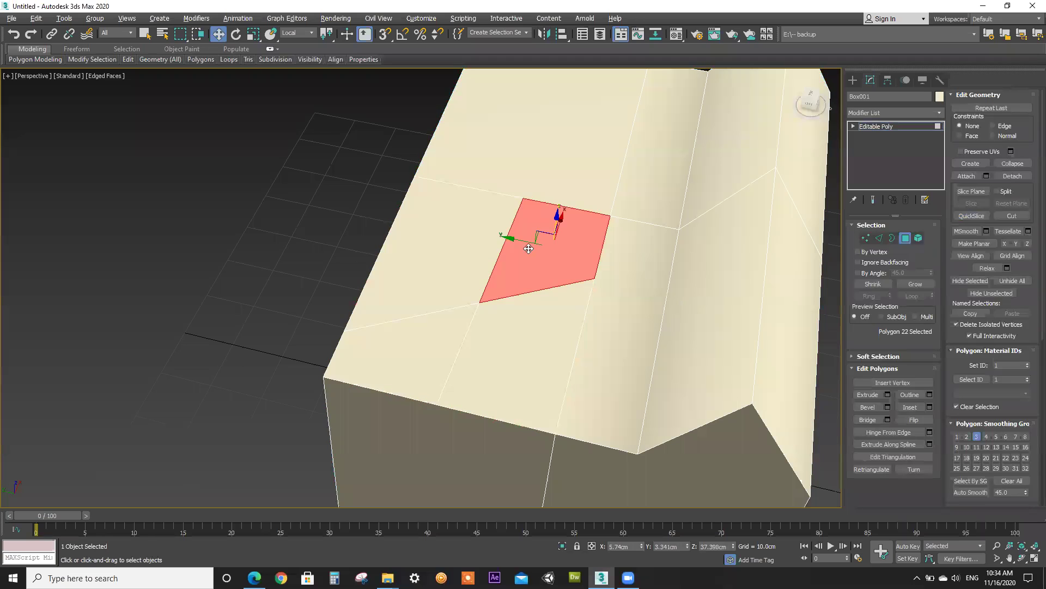
pyautogui.click(517, 327)
pyautogui.click(425, 339)
pyautogui.click(447, 267)
pyautogui.click(540, 265)
pyautogui.click(513, 323)
pyautogui.click(435, 315)
pyautogui.click(458, 266)
pyautogui.click(533, 263)
pyautogui.click(523, 326)
pyautogui.click(404, 340)
pyautogui.click(441, 266)
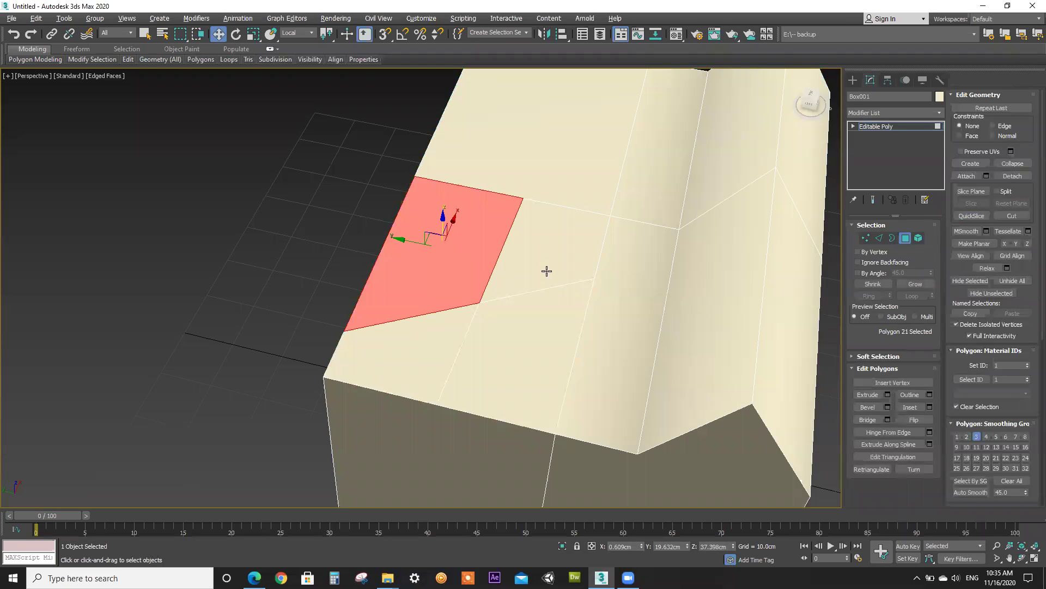
pyautogui.click(547, 271)
pyautogui.click(521, 334)
pyautogui.click(426, 334)
pyautogui.click(454, 277)
pyautogui.click(541, 267)
pyautogui.click(517, 334)
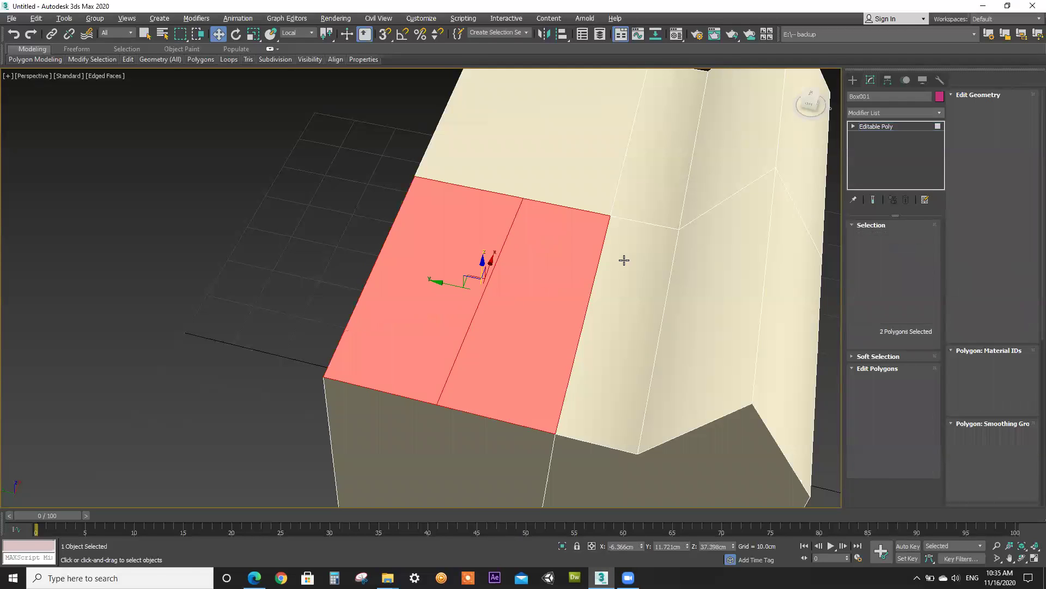
# Undo the QuickSlice cuts and activate Slice Plane for the whole near-end top polygon, shifting the plane along its X axis
pyautogui.click(524, 278)
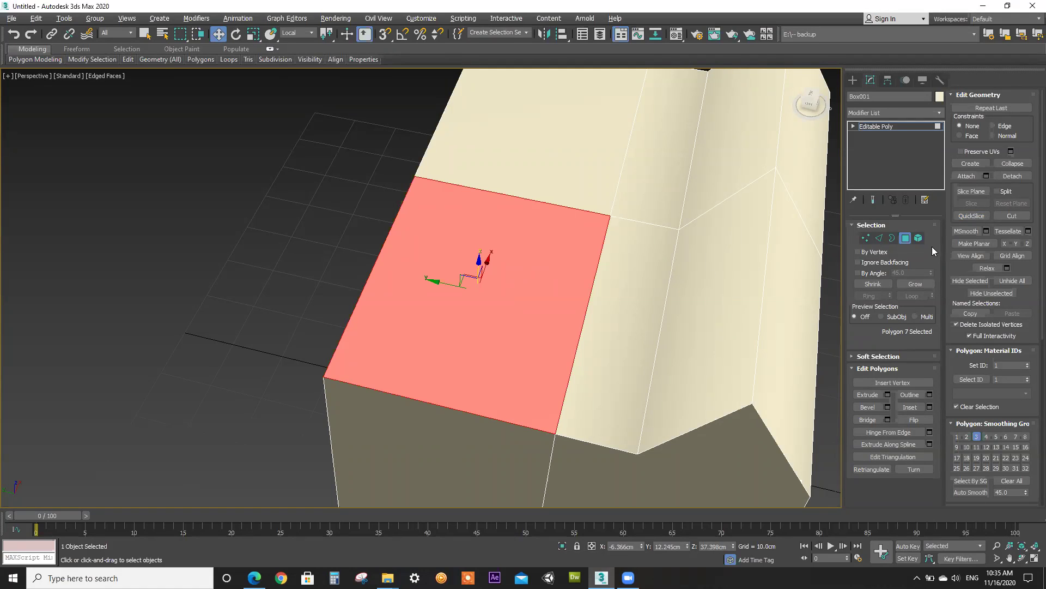
pyautogui.moveTo(811, 105); pyautogui.dragTo(778, 115)
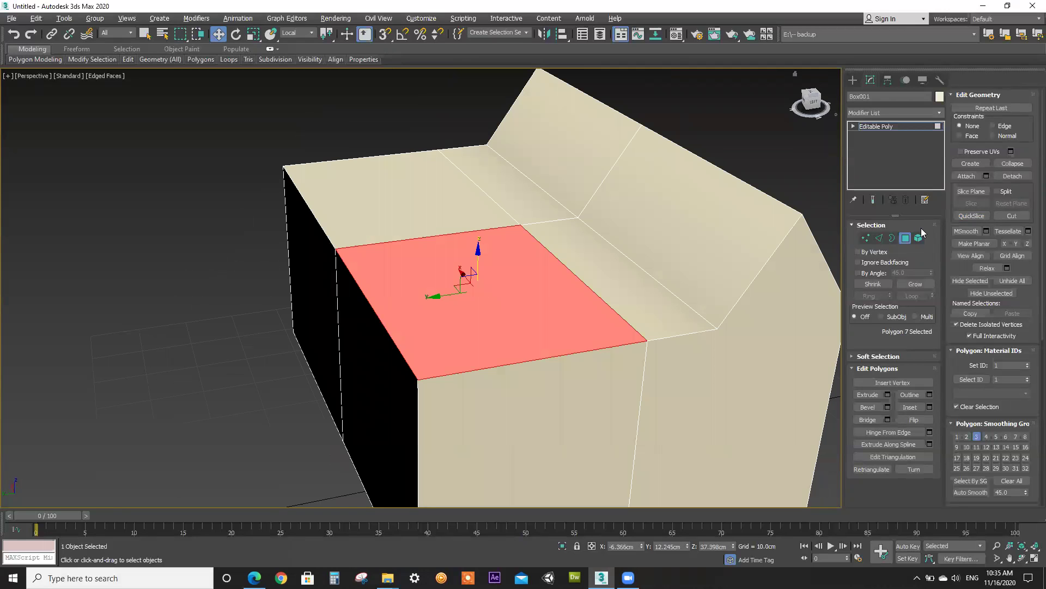
pyautogui.moveTo(811, 103); pyautogui.dragTo(842, 107)
pyautogui.click(972, 191)
pyautogui.moveTo(811, 104)
pyautogui.mouseDown()
pyautogui.moveTo(802, 108)
pyautogui.moveTo(810, 119)
pyautogui.moveTo(813, 108)
pyautogui.mouseUp()
pyautogui.scroll(-8, 670, 230)
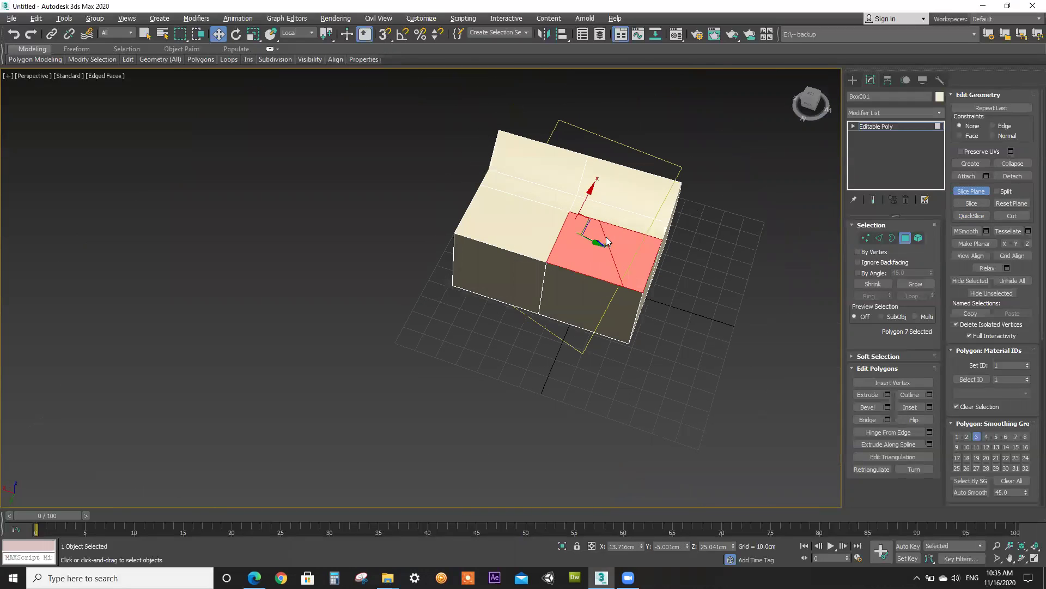
pyautogui.scroll(5, 619, 281)
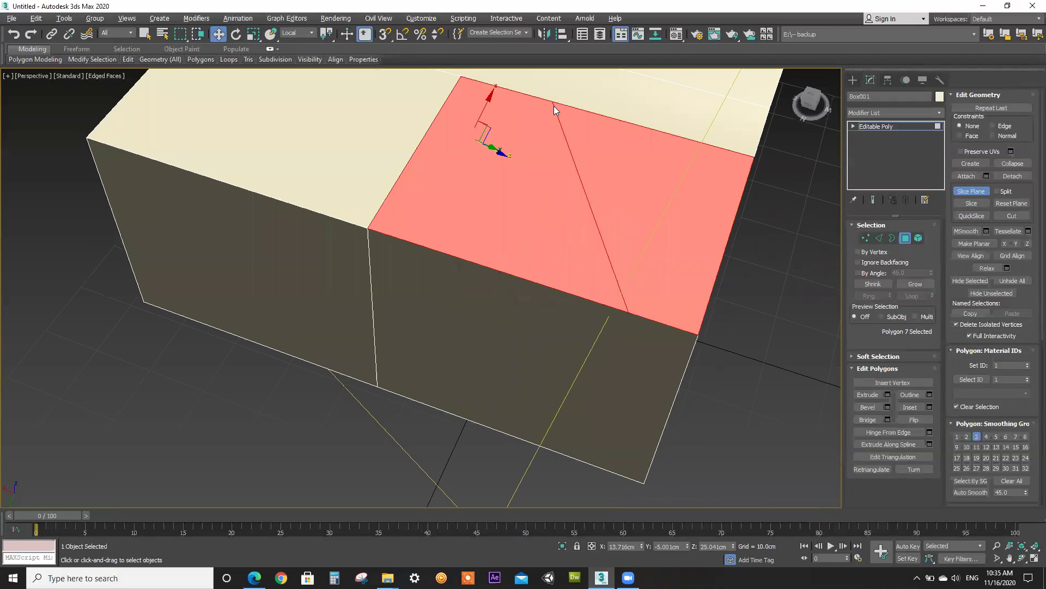
pyautogui.scroll(-7, 610, 310)
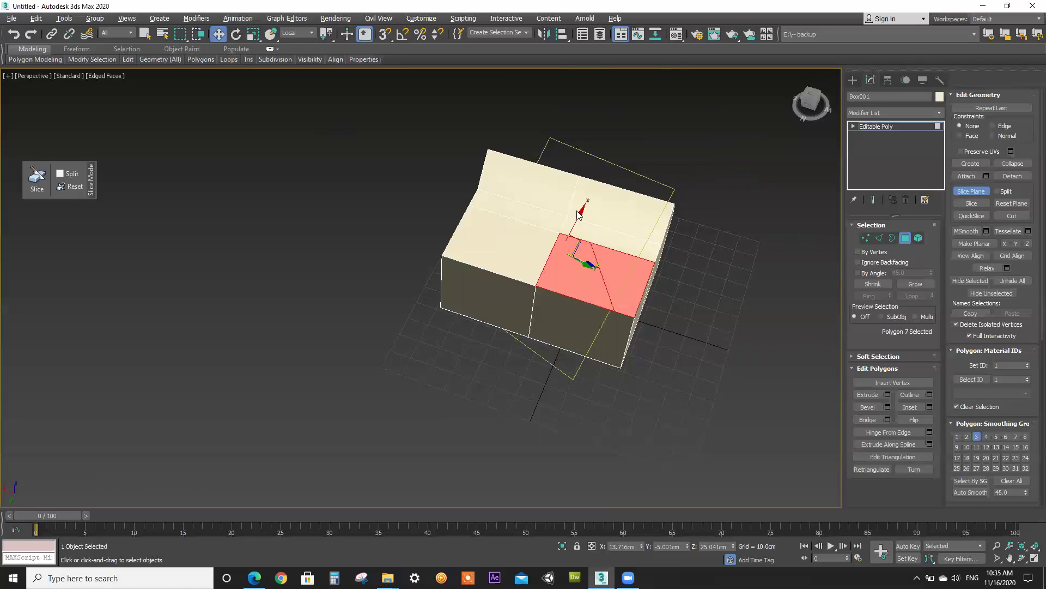
pyautogui.moveTo(579, 214); pyautogui.dragTo(624, 306)
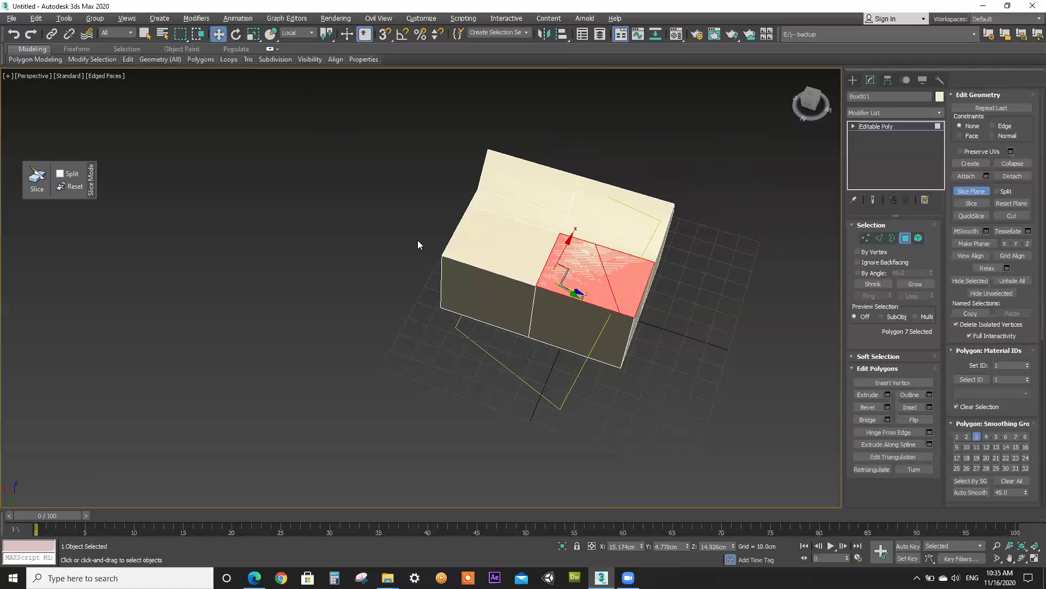
pyautogui.scroll(3, 695, 269)
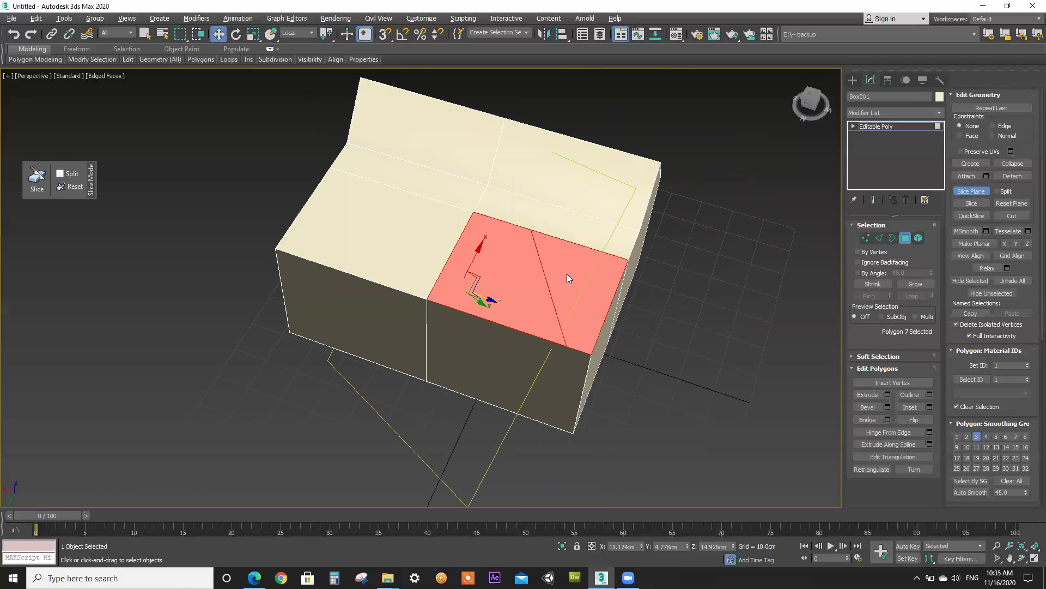
# Rotate the slice plane so its cut line runs roughly parallel to the short inner edge between the flat top polygons
pyautogui.click(236, 33)
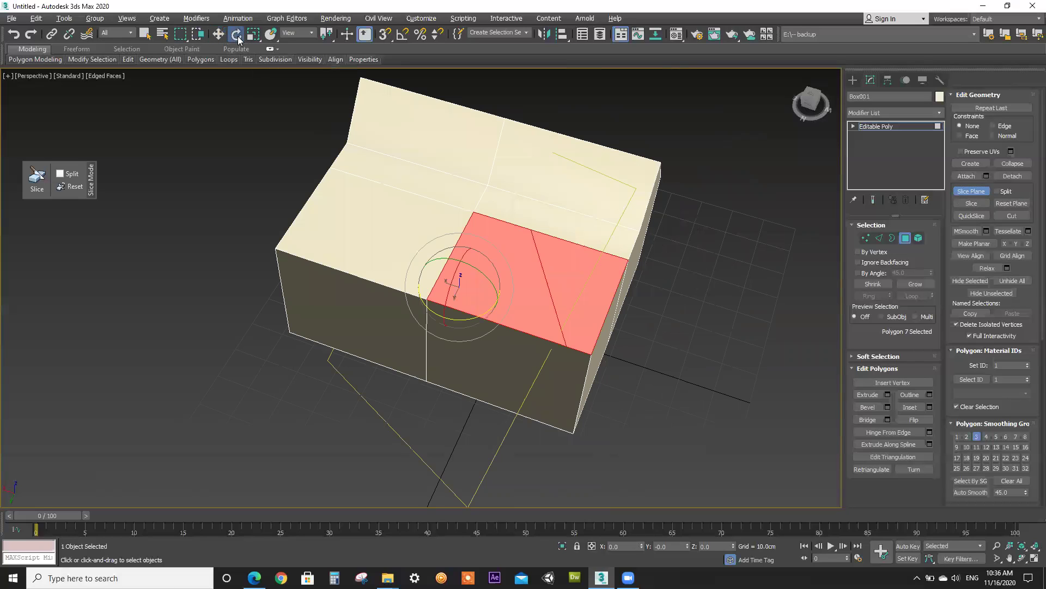
pyautogui.moveTo(488, 277); pyautogui.dragTo(450, 306)
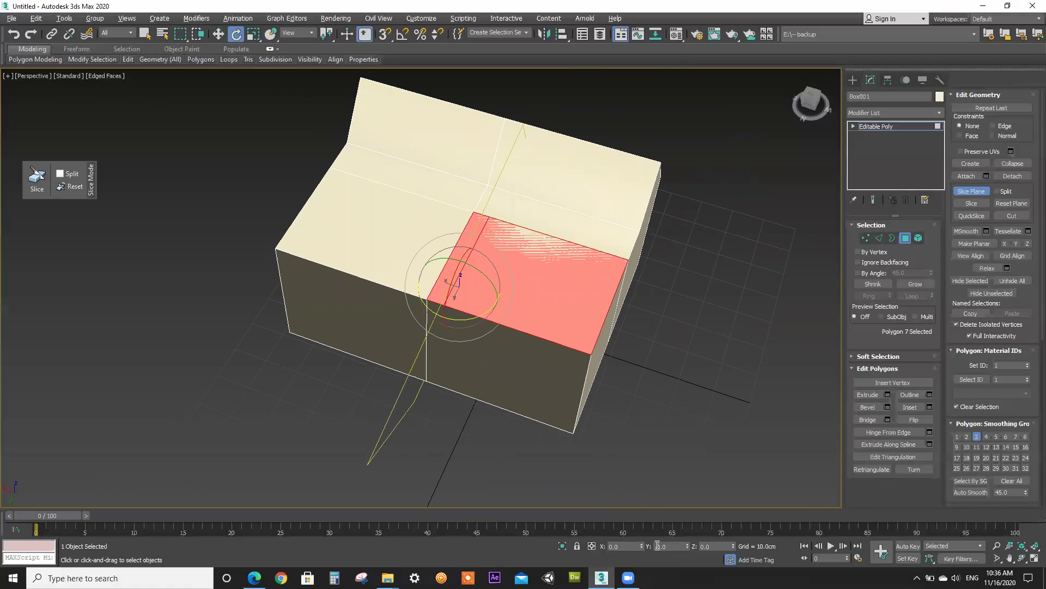
pyautogui.click(688, 548)
pyautogui.click(690, 547)
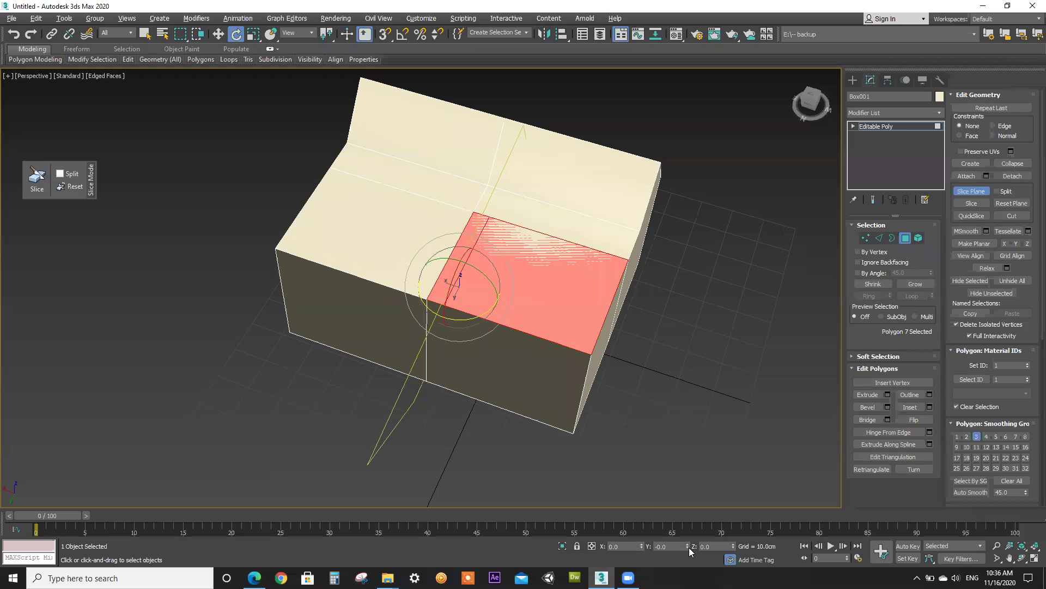
# Move the slice plane over the middle of the selected polygon and set its X, Y and Z coordinates to 0
pyautogui.click(219, 36)
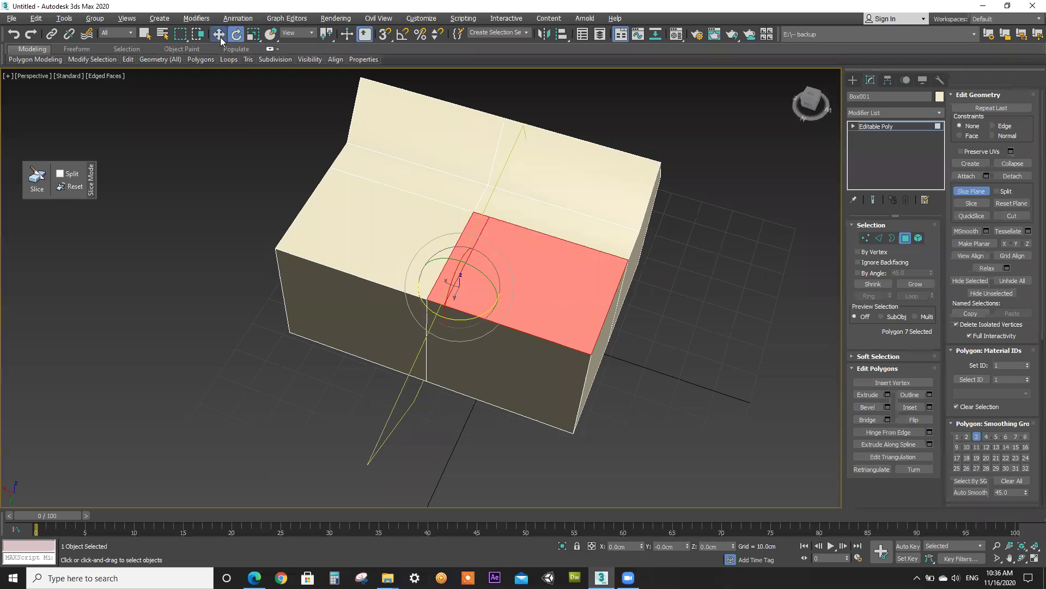
pyautogui.moveTo(496, 303); pyautogui.dragTo(574, 334)
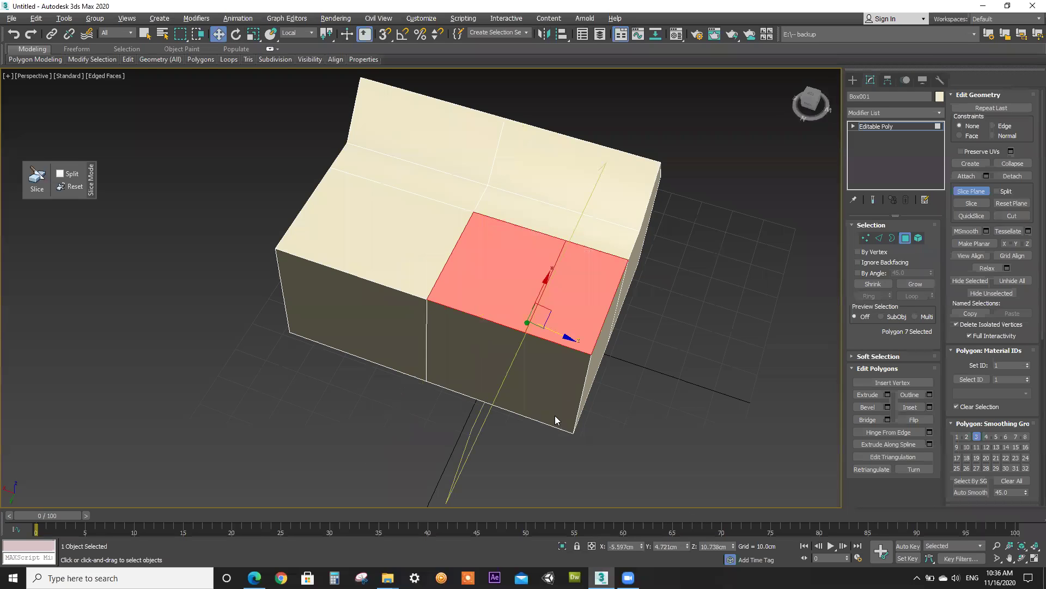
pyautogui.rightClick(642, 546)
pyautogui.rightClick(686, 546)
pyautogui.rightClick(735, 547)
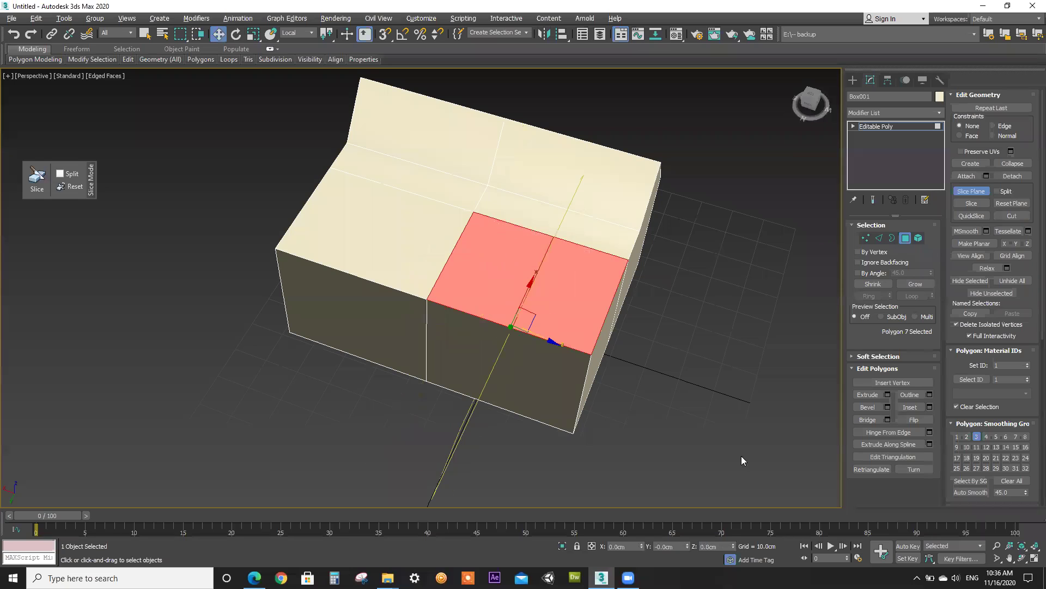
# Fine-tune the slice plane near the polygon's middle, slice the polygon in two and leave Slice Plane mode
pyautogui.moveTo(803, 106); pyautogui.dragTo(818, 105)
pyautogui.keyDown('alt'); pyautogui.moveTo(545, 354); pyautogui.dragTo(563, 370, button='middle'); pyautogui.keyUp('alt')
pyautogui.moveTo(553, 357); pyautogui.dragTo(585, 281)
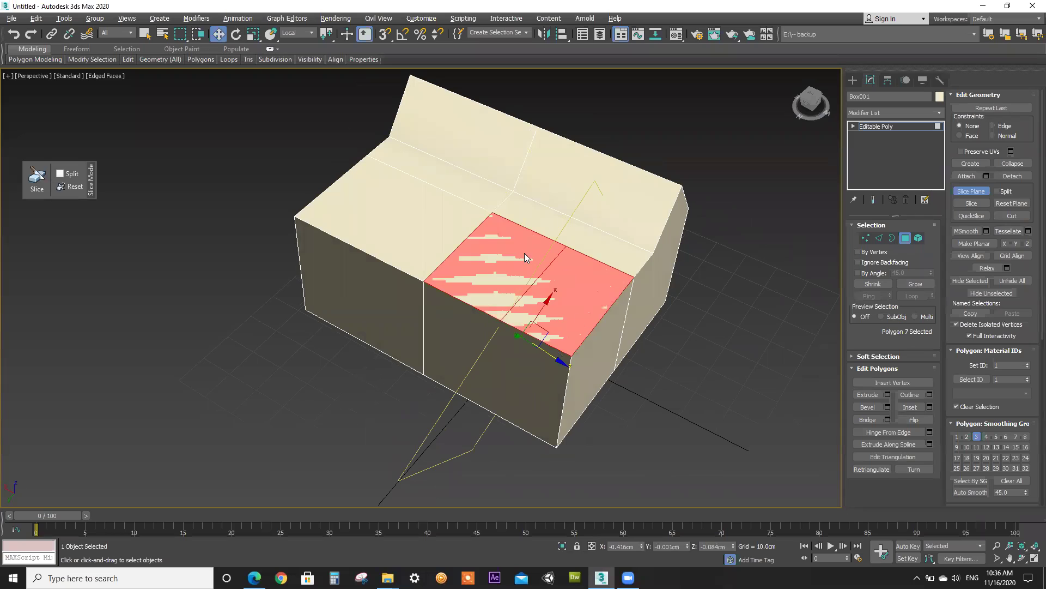
pyautogui.click(964, 204)
pyautogui.click(975, 204)
pyautogui.click(972, 192)
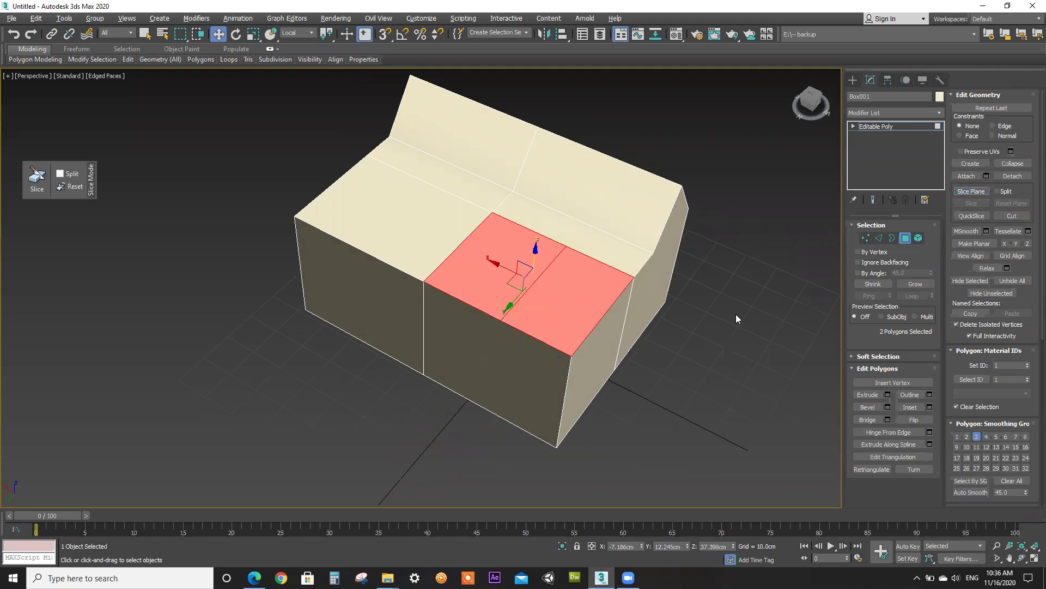
# Select the two halves of the sliced polygon in turn to check the cut, and clear the selection
pyautogui.click(735, 314)
pyautogui.click(906, 238)
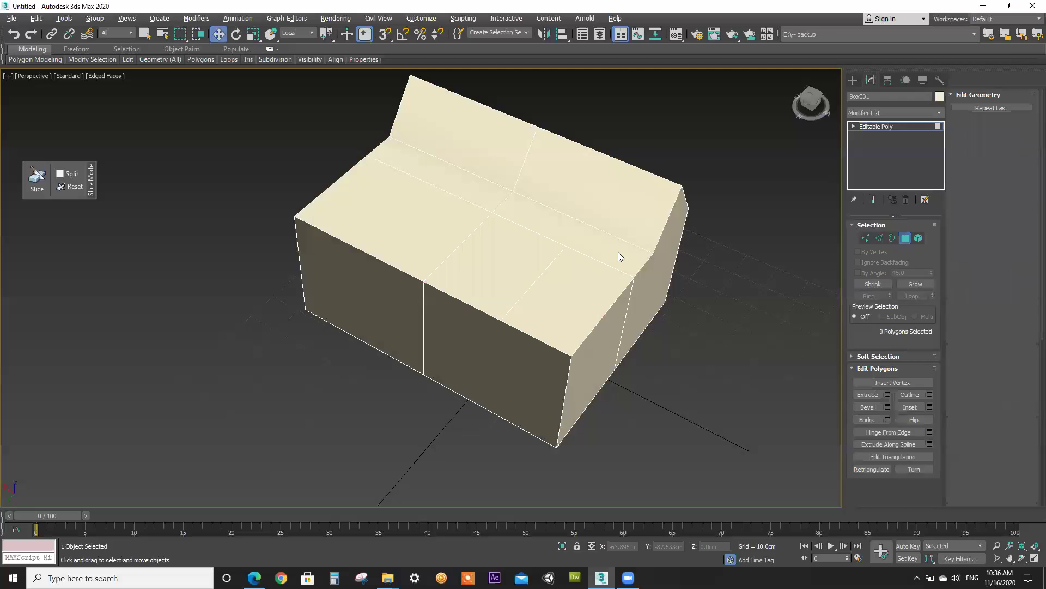
pyautogui.click(904, 242)
pyautogui.click(561, 283)
pyautogui.click(502, 252)
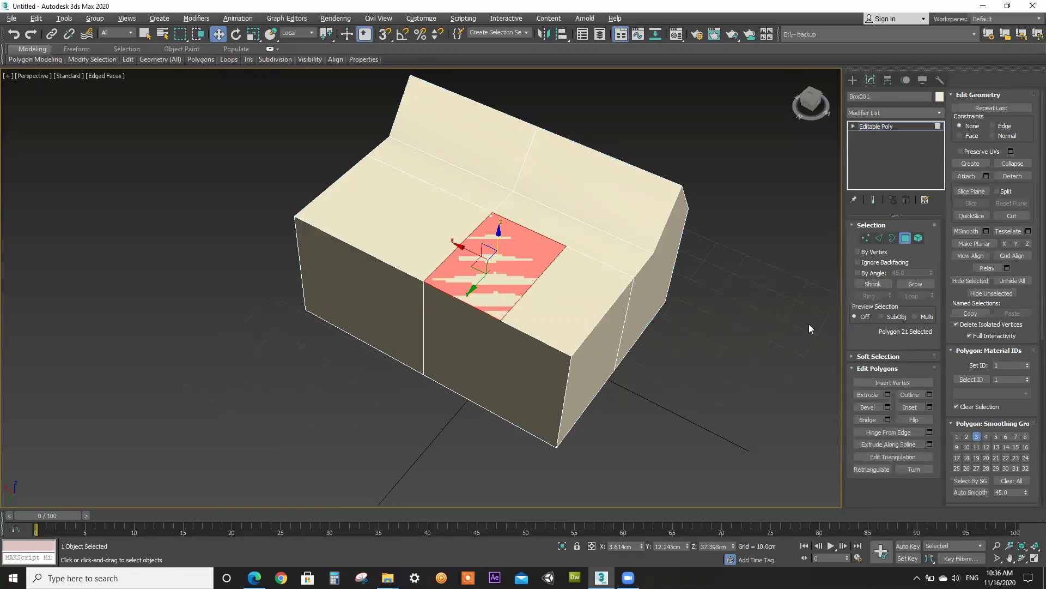
pyautogui.click(746, 324)
# At edge level, connect the two opposite long edges of the neighbouring flat top polygon with 1 segment, pinch 0 and slide 0
pyautogui.scroll(4, 579, 285)
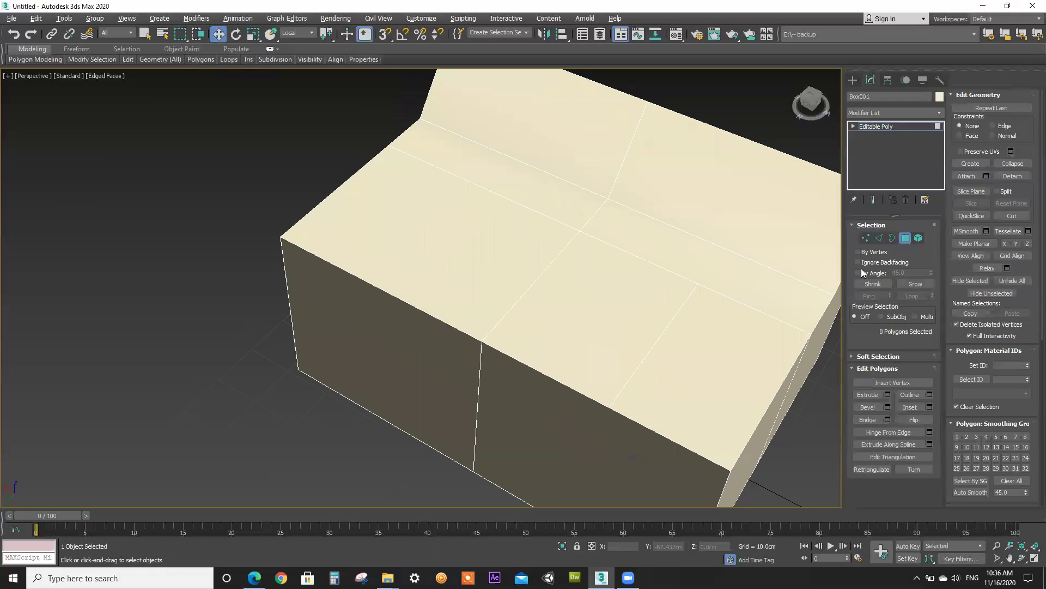
pyautogui.press('2')
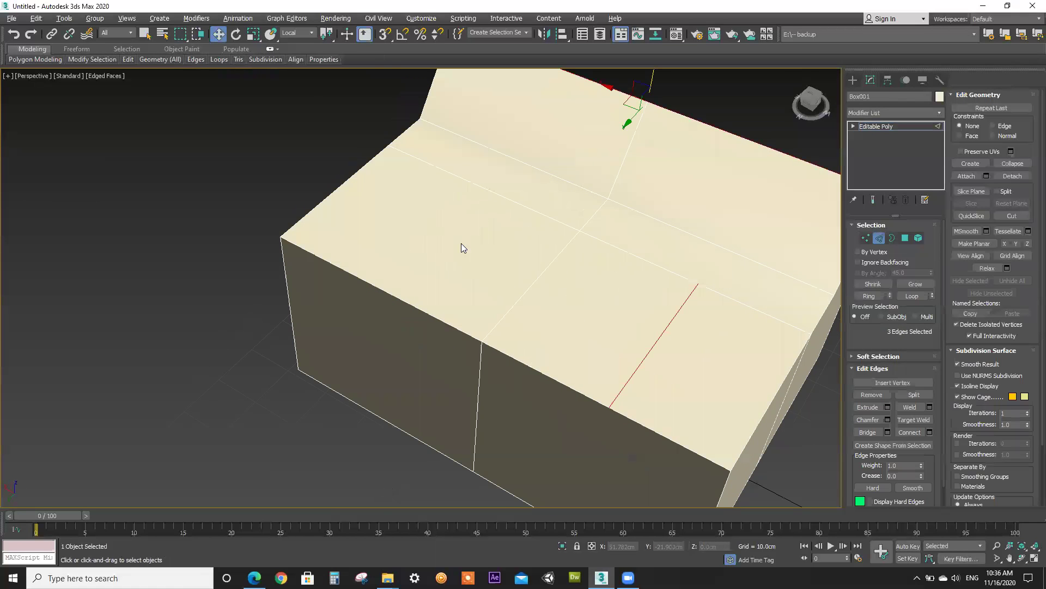
pyautogui.click(507, 200)
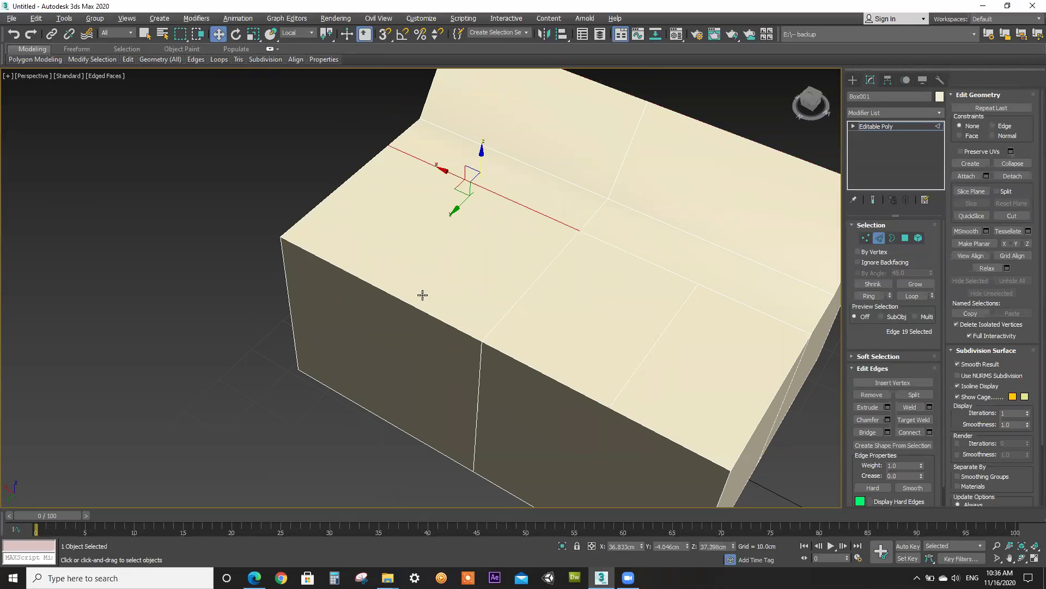
pyautogui.keyDown('ctrl'); pyautogui.click(411, 305); pyautogui.keyUp('ctrl')
pyautogui.click(930, 432)
pyautogui.moveTo(431, 297); pyautogui.dragTo(430, 299)
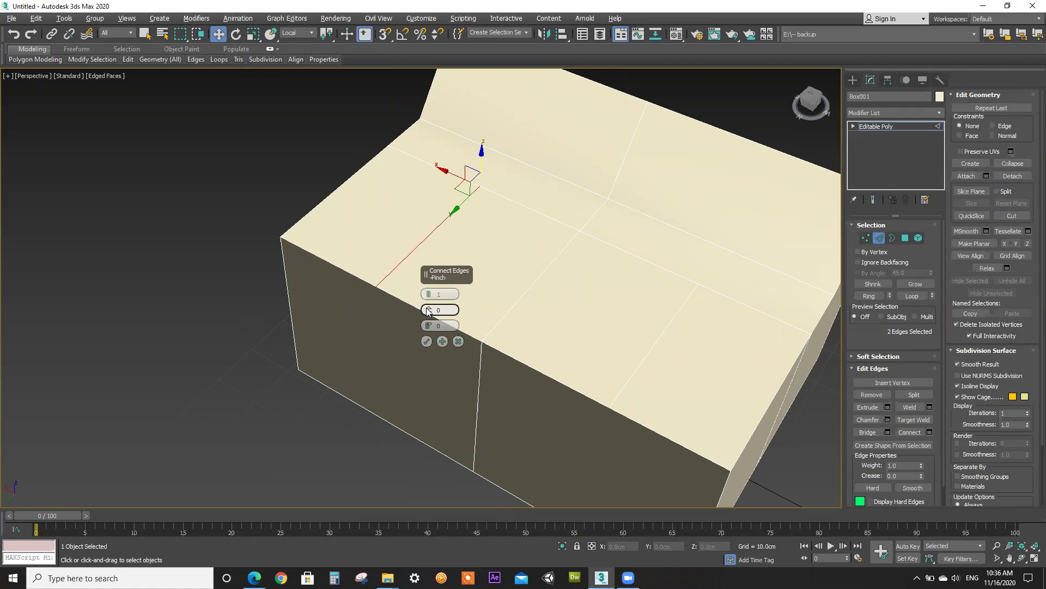
pyautogui.click(426, 342)
pyautogui.click(342, 391)
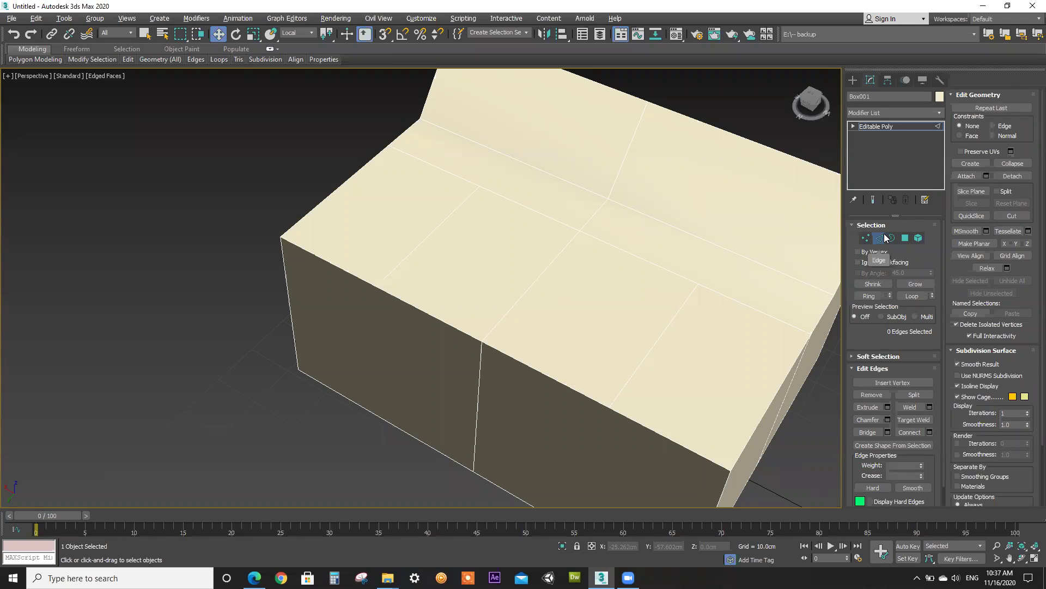
pyautogui.scroll(-6, 588, 263)
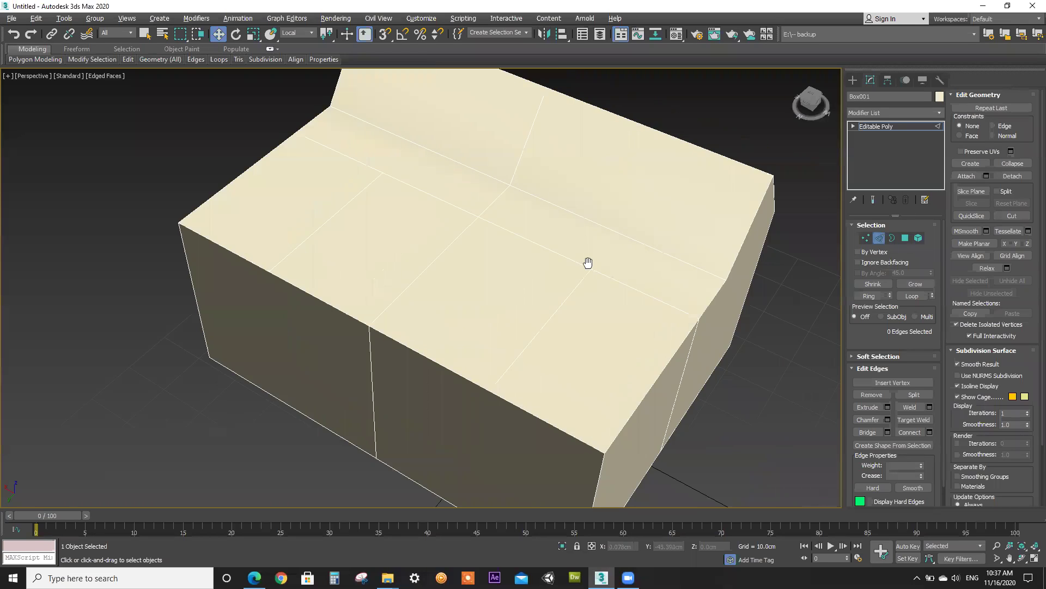
pyautogui.scroll(5, 600, 280)
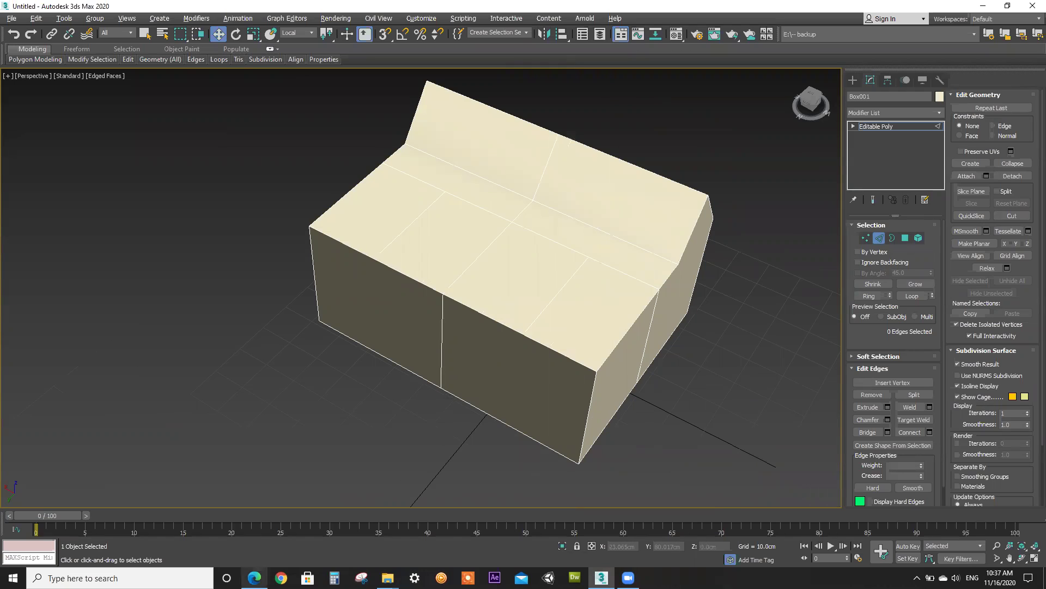
# Switch to the Edge browser, return to the 3D Modeling & Design course page and open Lesson 6 after viewing Lesson 5
pyautogui.click(254, 578)
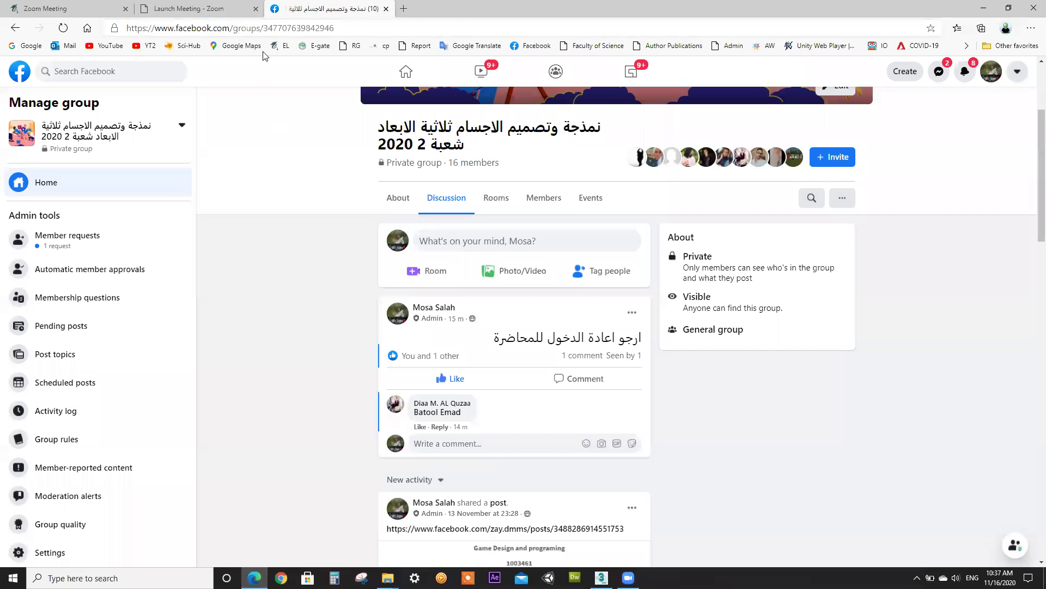
pyautogui.click(201, 10)
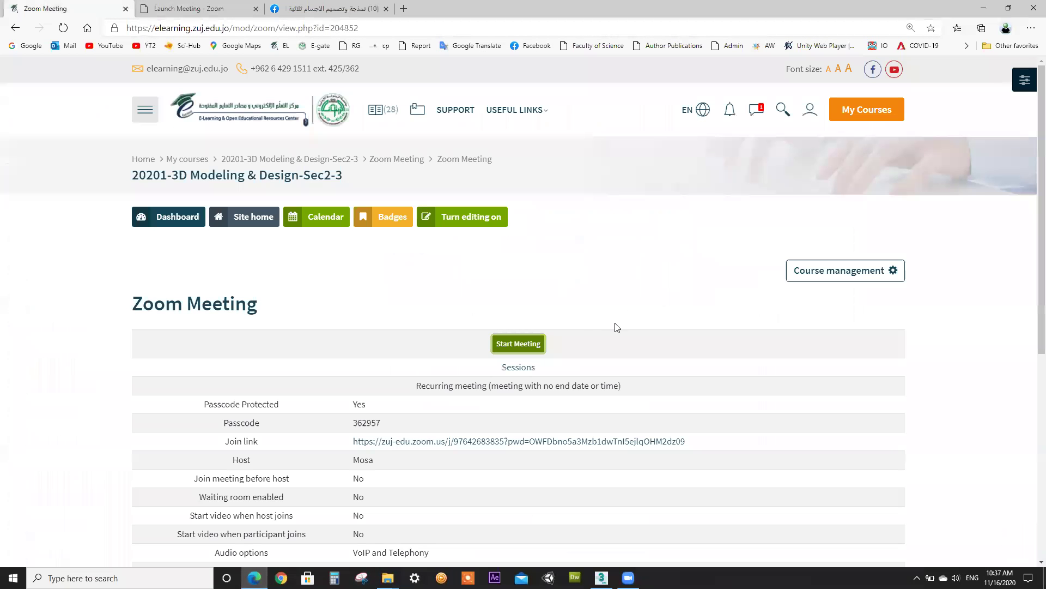
pyautogui.click(15, 28)
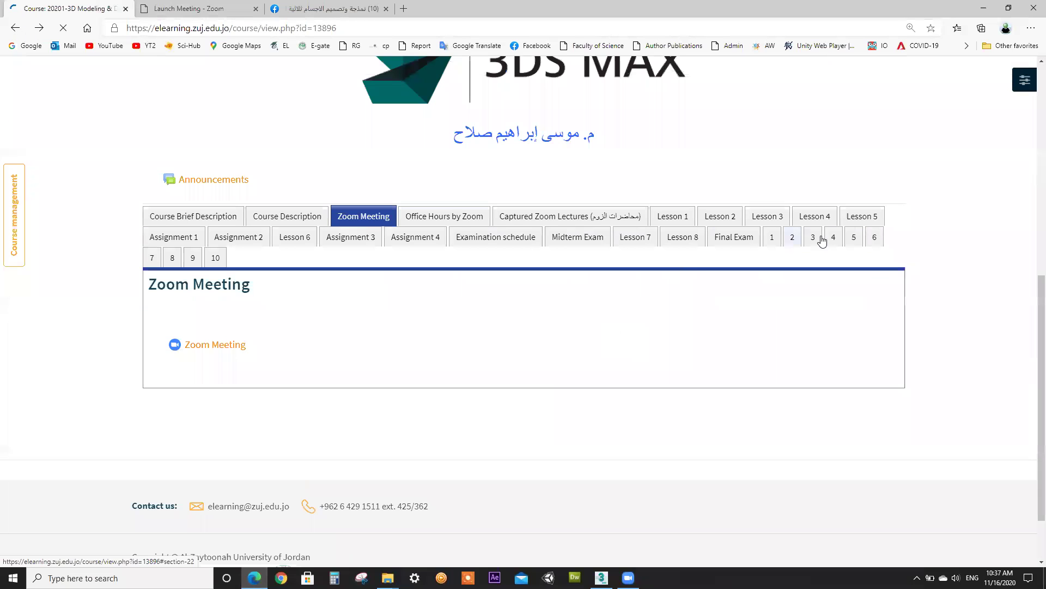
pyautogui.click(860, 218)
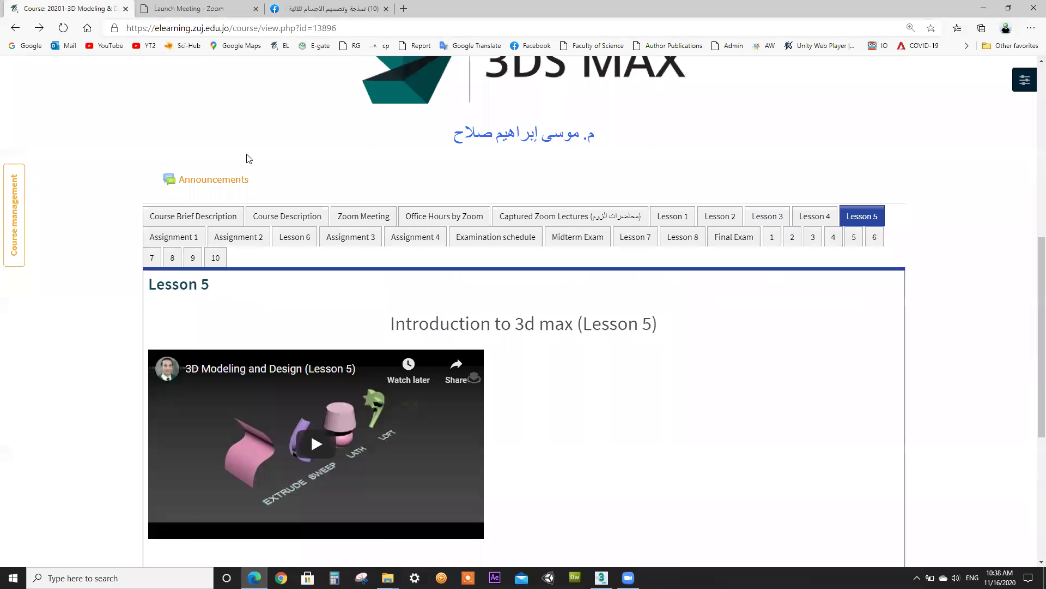
pyautogui.click(295, 238)
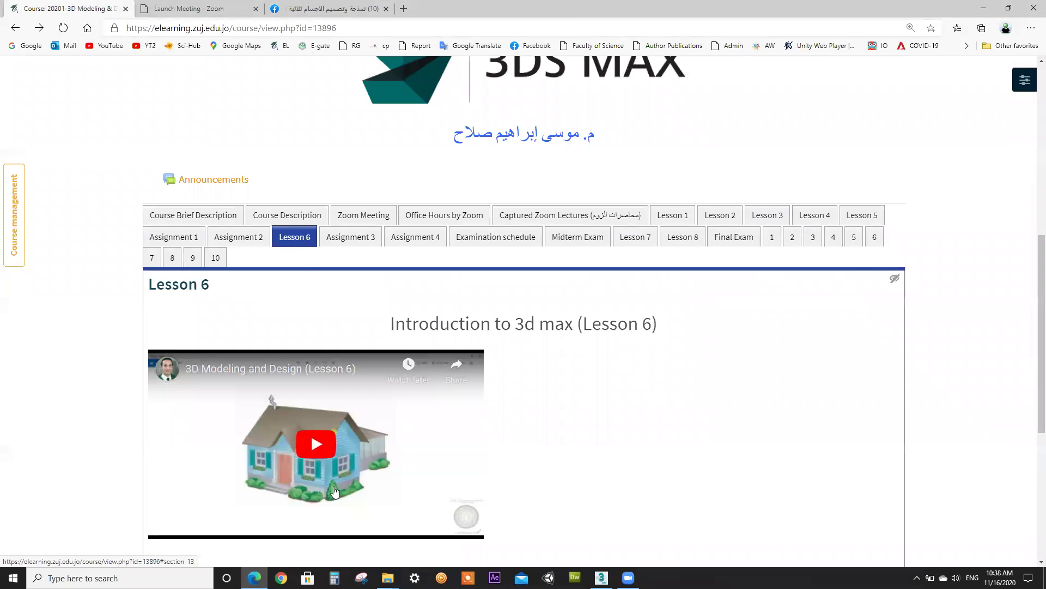